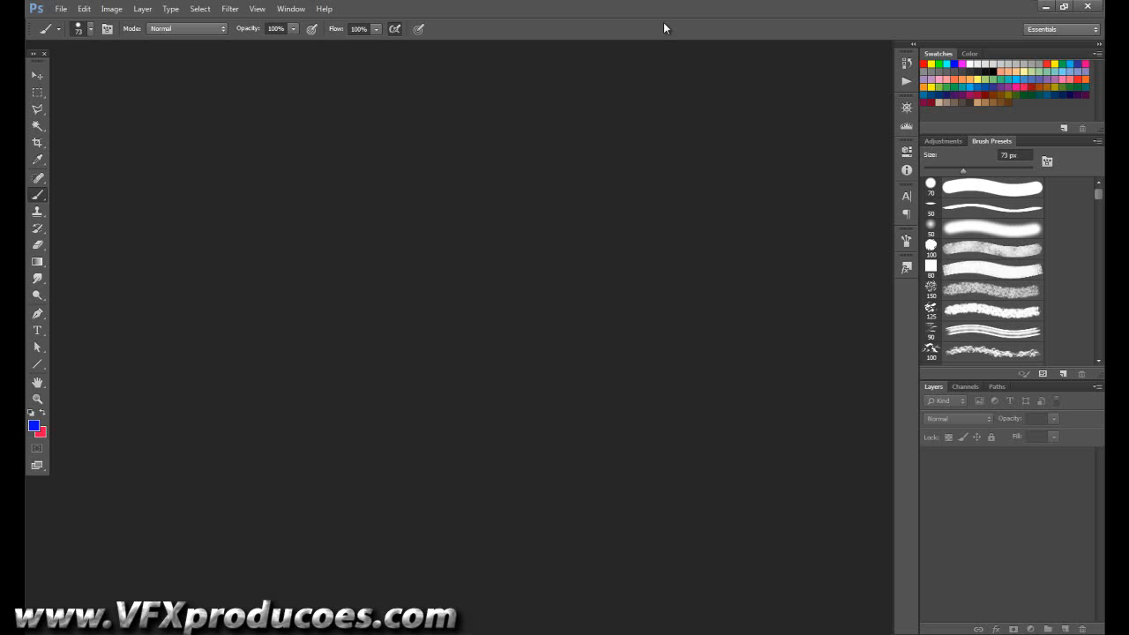
Create a white 600 × 600 pixel document and paint a solid blue blob on its background layer.
click(63, 11)
click(71, 25)
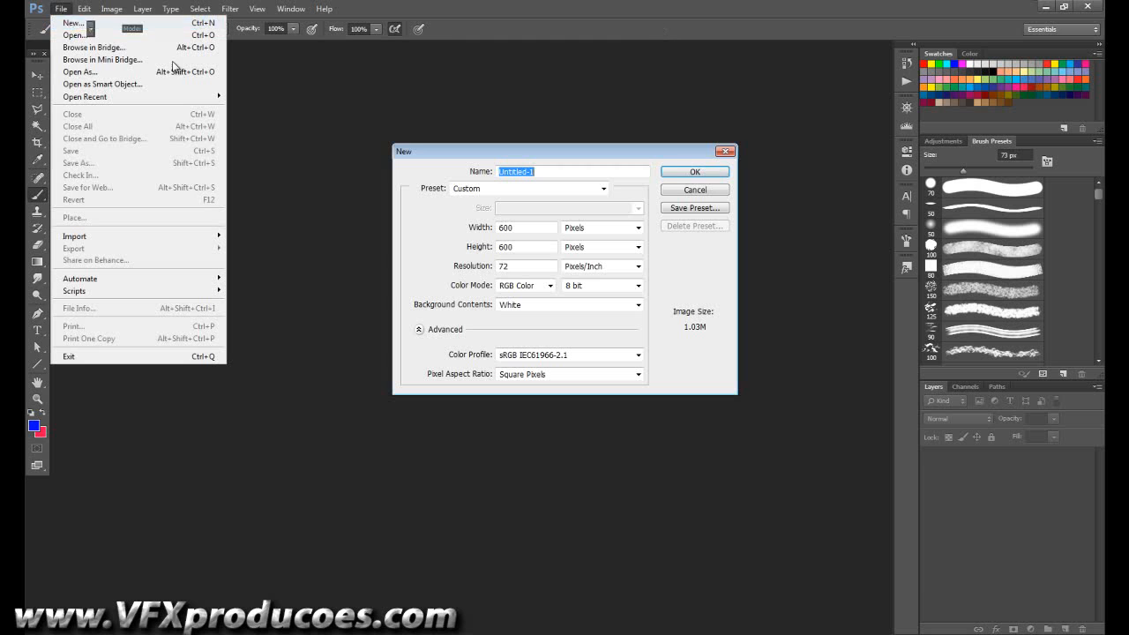
click(667, 173)
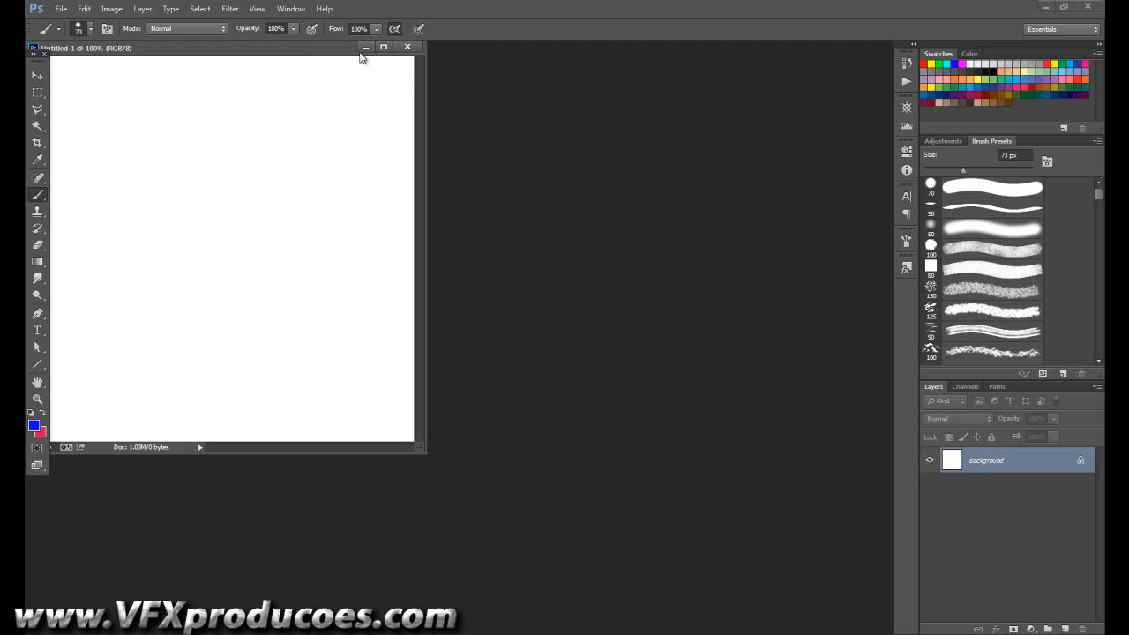
drag(309, 56, 514, 153)
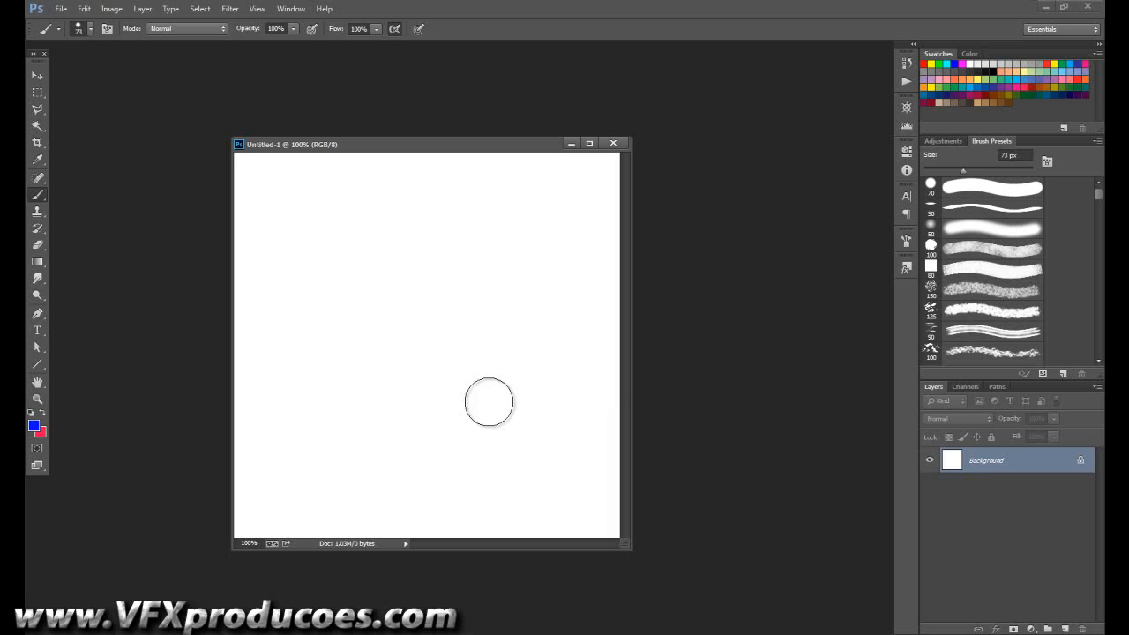
mouse_move(354, 372)
mouse_down()
mouse_move(391, 372)
mouse_move(352, 401)
mouse_move(386, 370)
mouse_move(349, 376)
mouse_move(398, 364)
mouse_move(348, 355)
mouse_move(368, 402)
mouse_move(376, 349)
mouse_move(338, 366)
mouse_move(362, 400)
mouse_move(385, 381)
mouse_move(364, 340)
mouse_move(386, 348)
mouse_move(401, 403)
mouse_up()
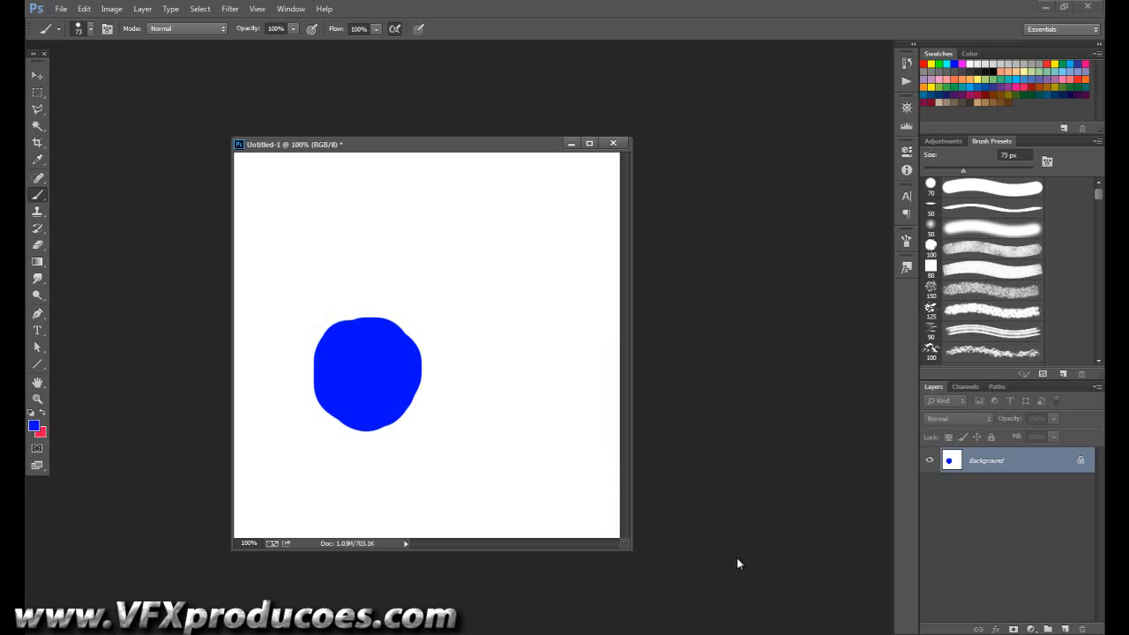
Add a new layer and paint a red blob on it, overlapping the upper part of the blue blob.
click(1066, 630)
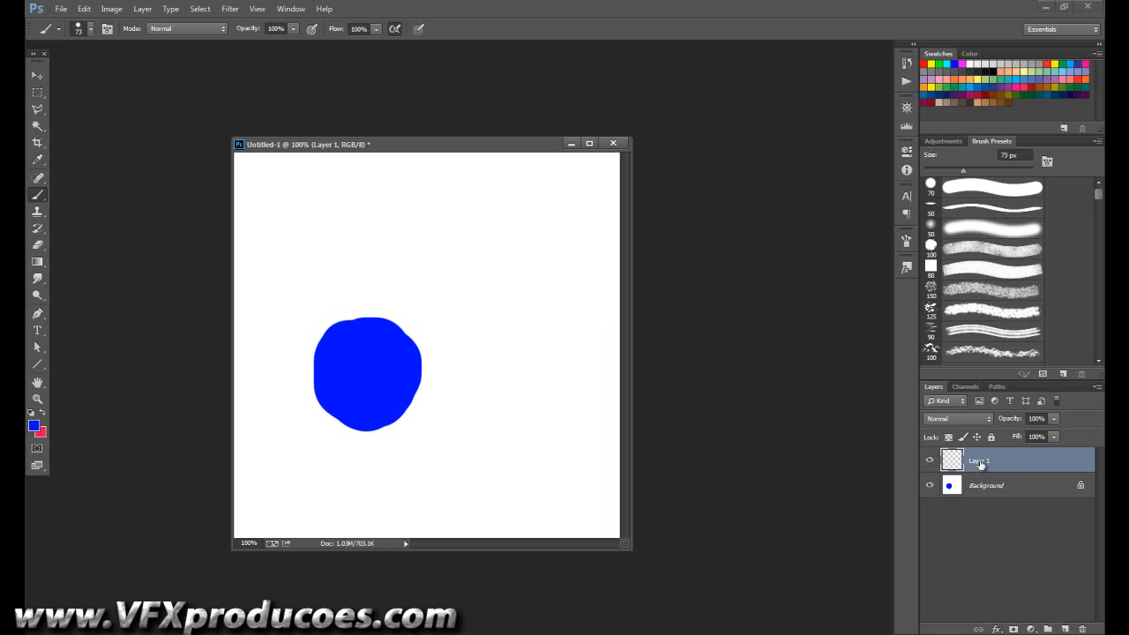
click(42, 413)
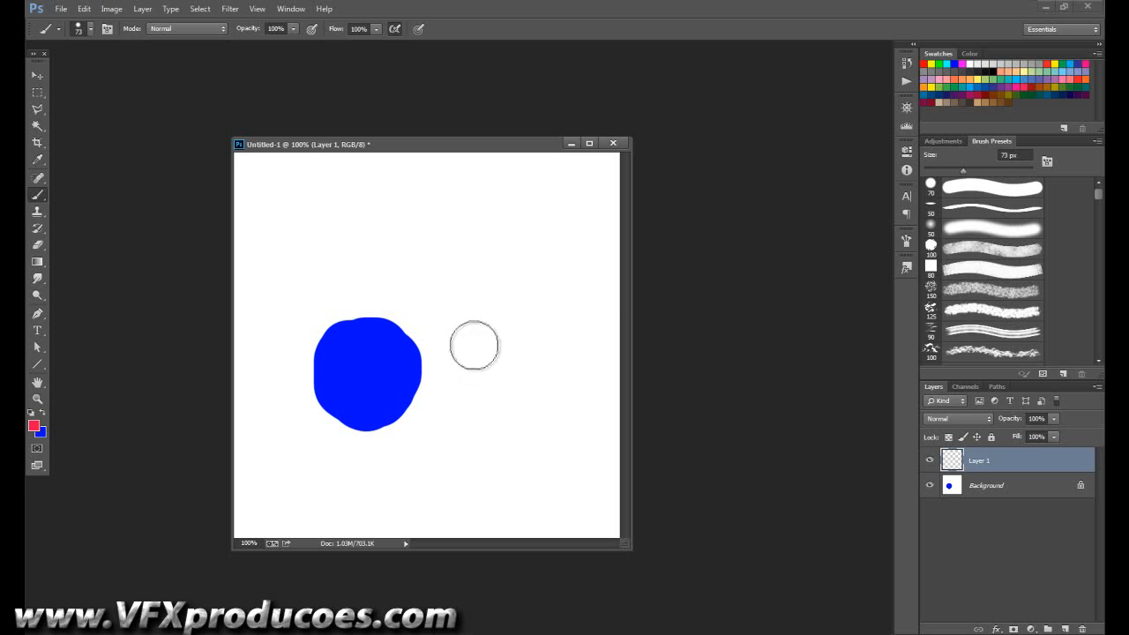
mouse_move(408, 287)
mouse_down()
mouse_move(429, 331)
mouse_move(409, 302)
mouse_move(387, 337)
mouse_move(429, 315)
mouse_move(402, 291)
mouse_move(424, 338)
mouse_move(411, 290)
mouse_move(393, 316)
mouse_move(428, 298)
mouse_move(417, 278)
mouse_move(435, 307)
mouse_move(429, 339)
mouse_move(426, 297)
mouse_move(385, 315)
mouse_up()
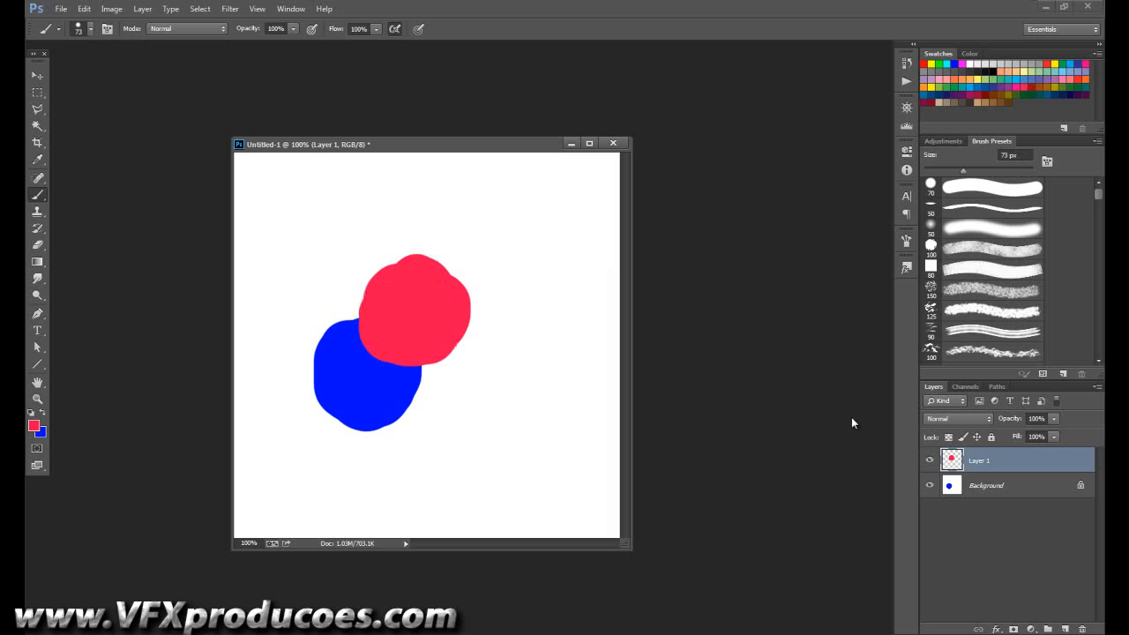
Toggle the visibility of the red blob's layer off and on, leaving it shown.
click(932, 461)
click(931, 463)
click(932, 465)
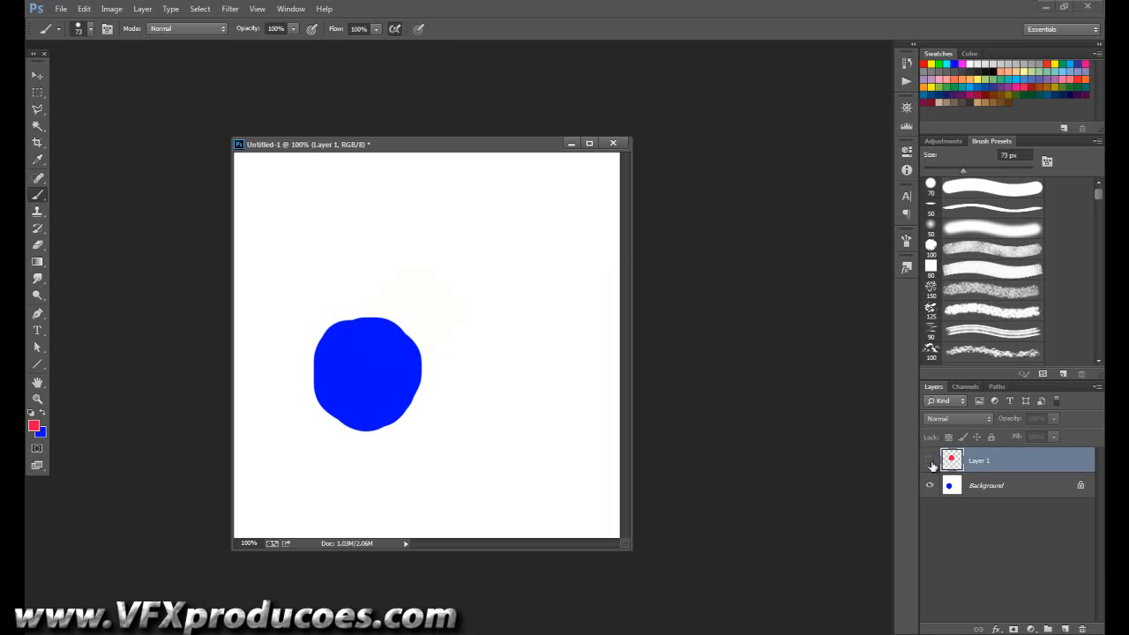
click(931, 464)
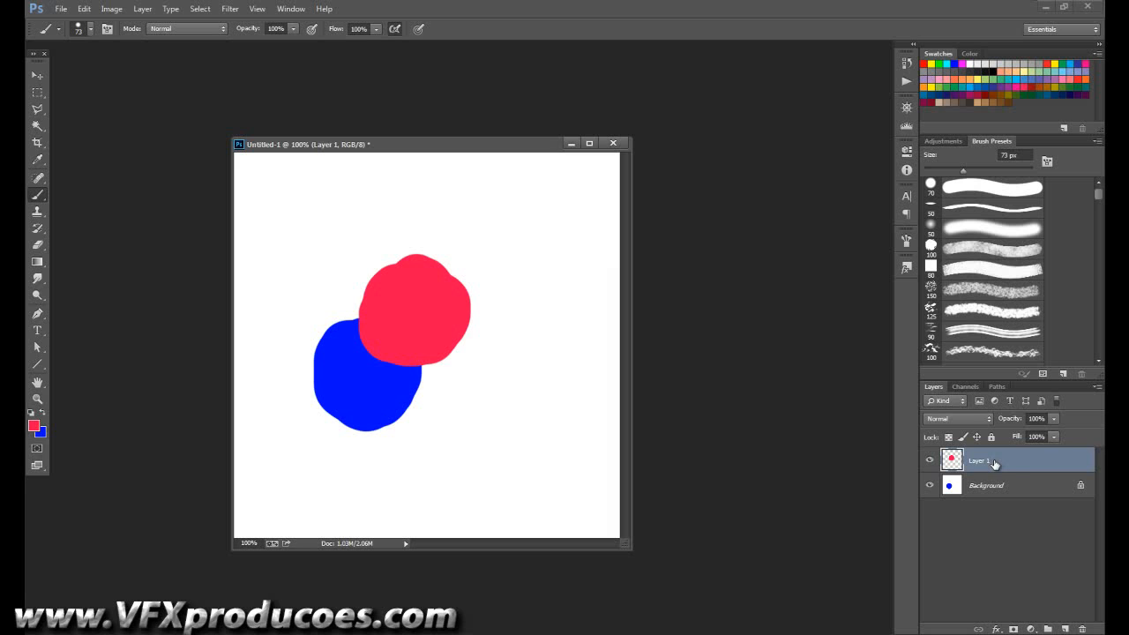
Add another new layer and paint an orange blob on it, overlapping the red blob's upper edge.
click(1065, 627)
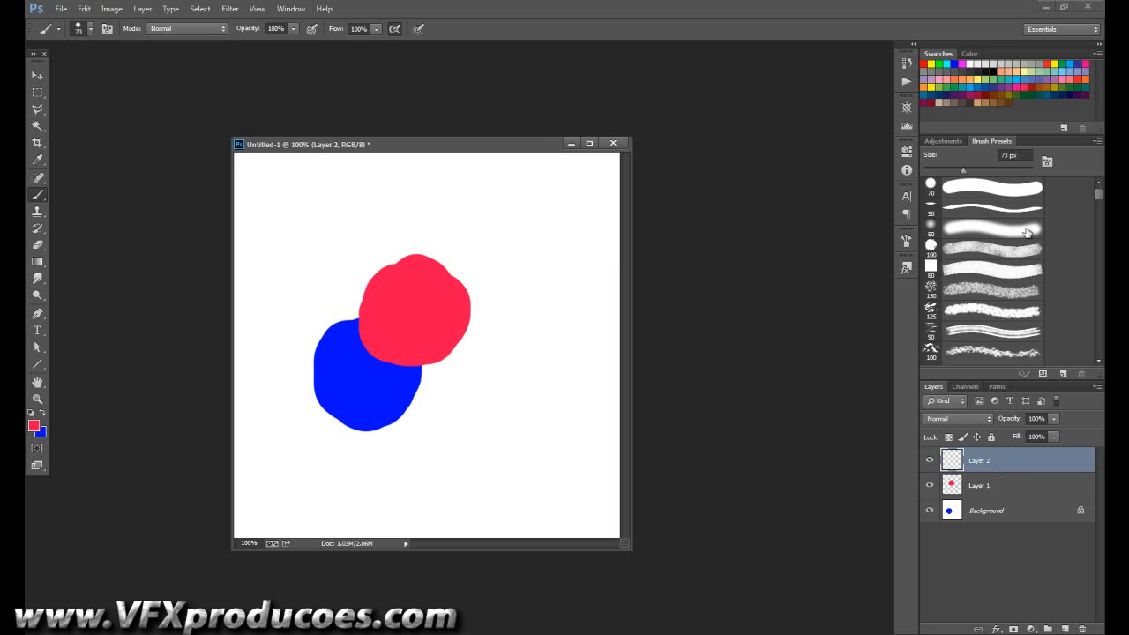
click(924, 86)
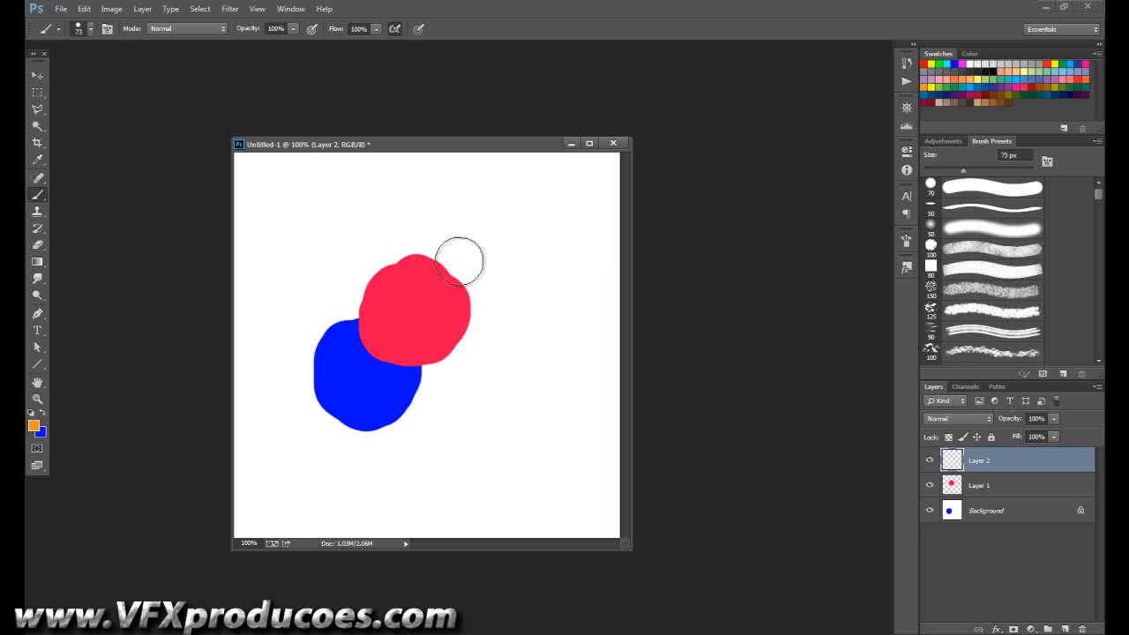
mouse_move(471, 267)
mouse_down()
mouse_move(444, 245)
mouse_move(476, 278)
mouse_move(459, 252)
mouse_move(453, 288)
mouse_move(464, 242)
mouse_move(468, 282)
mouse_move(485, 240)
mouse_move(446, 280)
mouse_move(488, 255)
mouse_move(453, 252)
mouse_move(489, 285)
mouse_move(482, 240)
mouse_move(457, 242)
mouse_move(457, 283)
mouse_move(480, 292)
mouse_move(435, 277)
mouse_move(432, 255)
mouse_move(446, 244)
mouse_move(480, 250)
mouse_move(488, 279)
mouse_move(469, 275)
mouse_move(453, 244)
mouse_up()
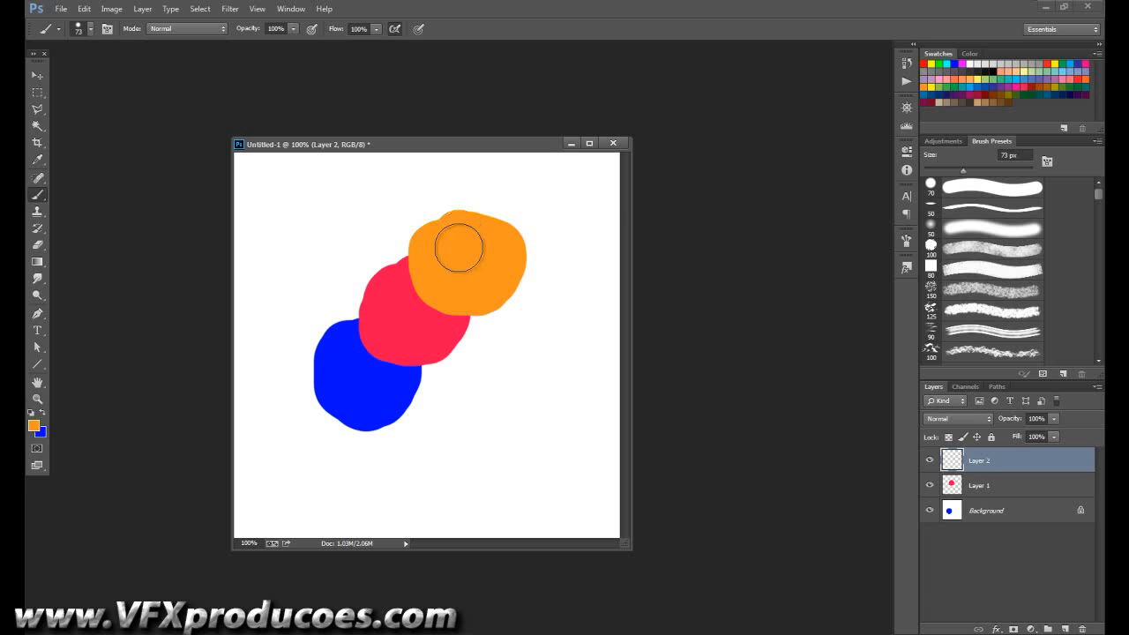
Toggle the orange blob's layer off and on several times, leaving it shown.
click(929, 461)
click(929, 461)
click(929, 461)
click(929, 461)
click(930, 461)
click(929, 461)
On Layer 1, sample the red from the canvas and extend the red blob up behind the orange one.
click(999, 492)
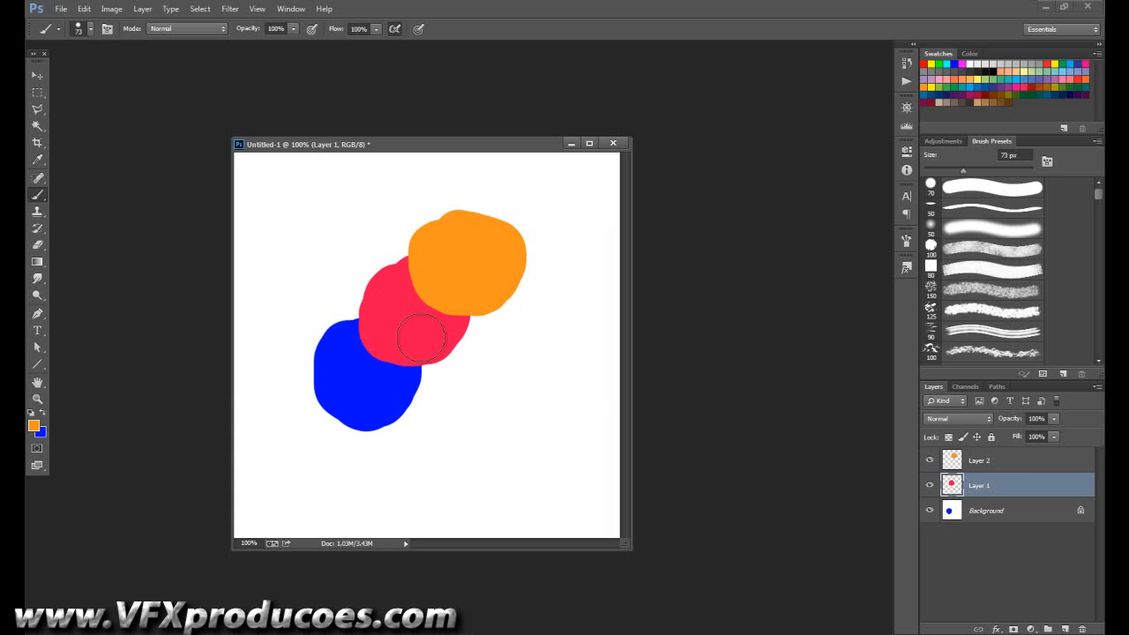
key(alt)
alt+click(406, 324)
mouse_move(370, 279)
mouse_down()
mouse_move(353, 269)
mouse_move(444, 227)
mouse_move(383, 233)
mouse_move(379, 286)
mouse_move(357, 309)
mouse_move(357, 291)
mouse_move(374, 304)
mouse_up()
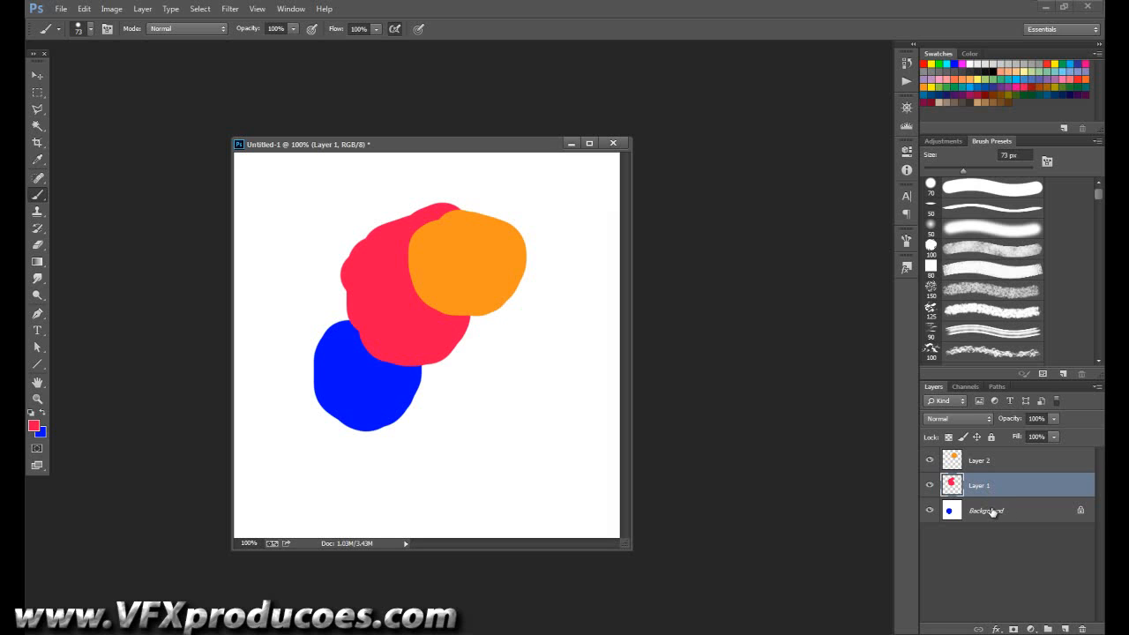
Convert the locked Background into a regular layer named Layer 0, keeping it at the bottom of the stack.
drag(987, 485, 995, 460)
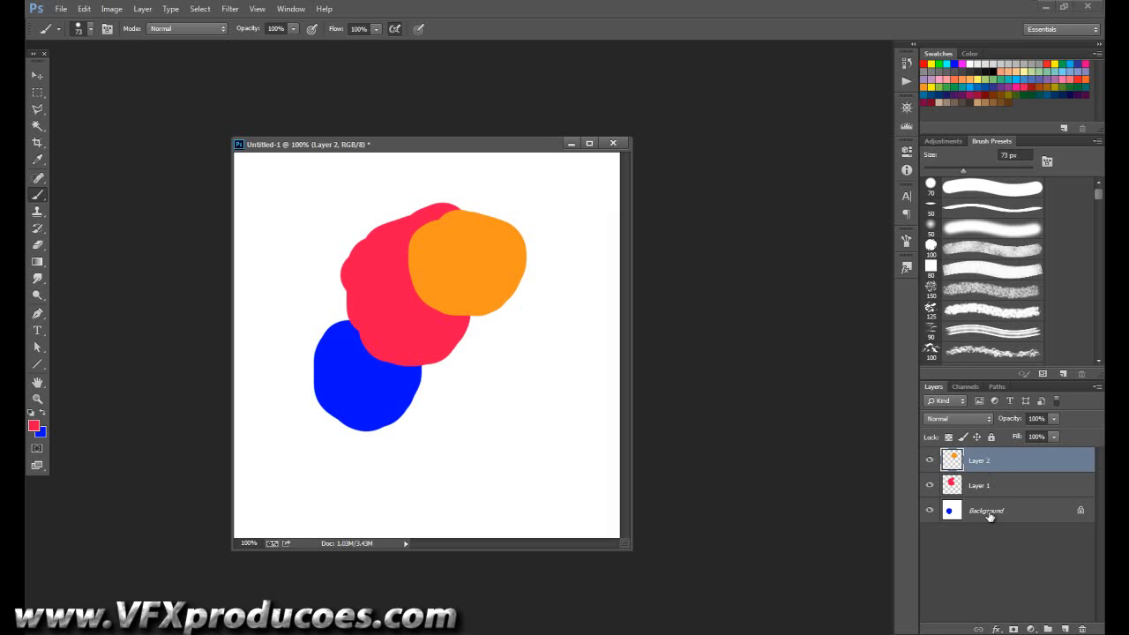
double_click(983, 511)
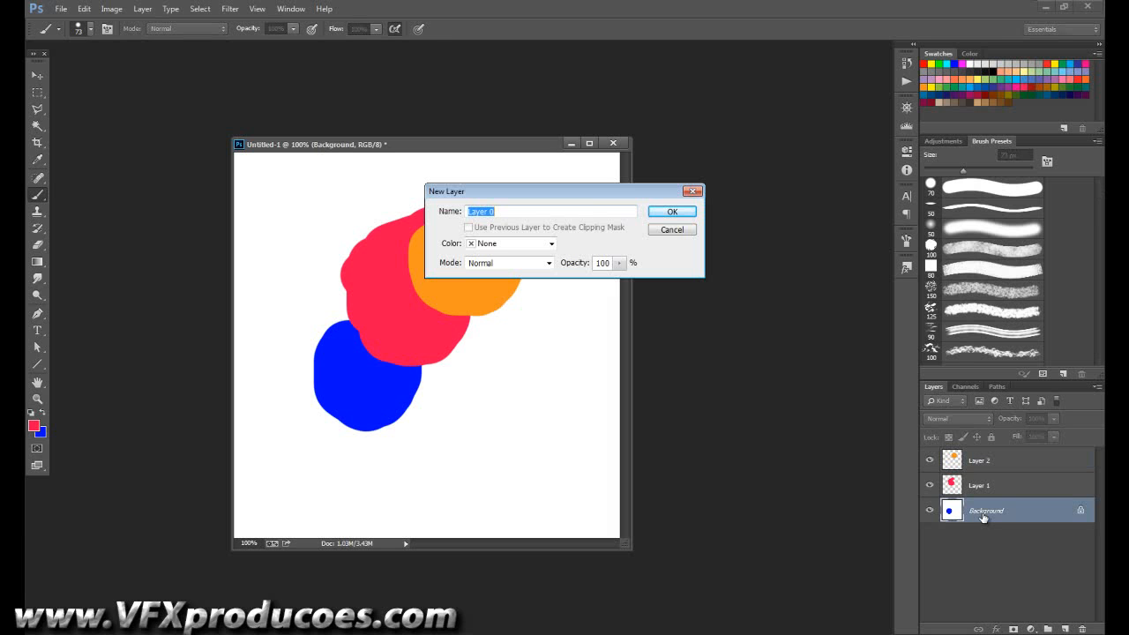
click(668, 213)
mouse_move(978, 514)
mouse_down()
mouse_move(983, 484)
mouse_move(996, 522)
mouse_up()
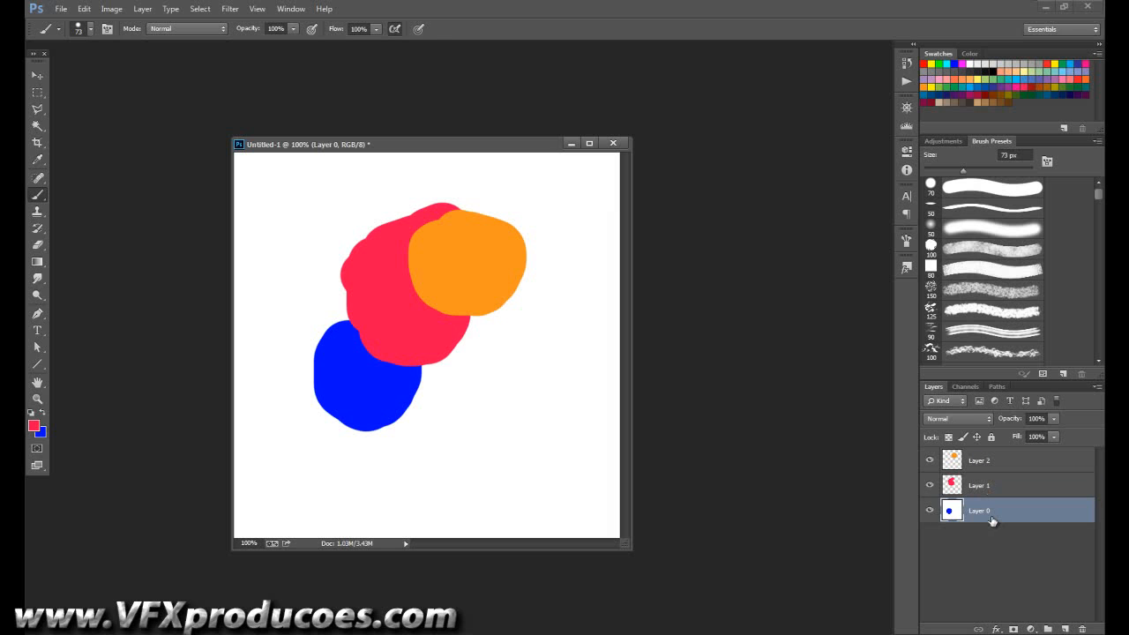
Merge Layer 2 with Layer 1, toggle the merged layer's visibility, and undo the merge.
click(986, 464)
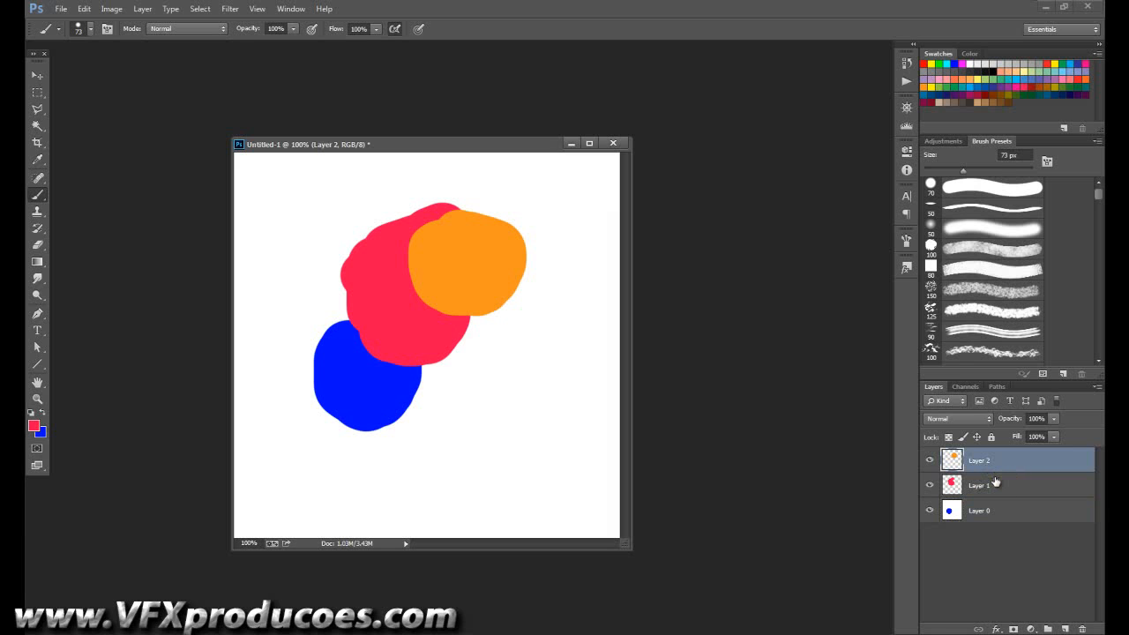
shift+click(995, 484)
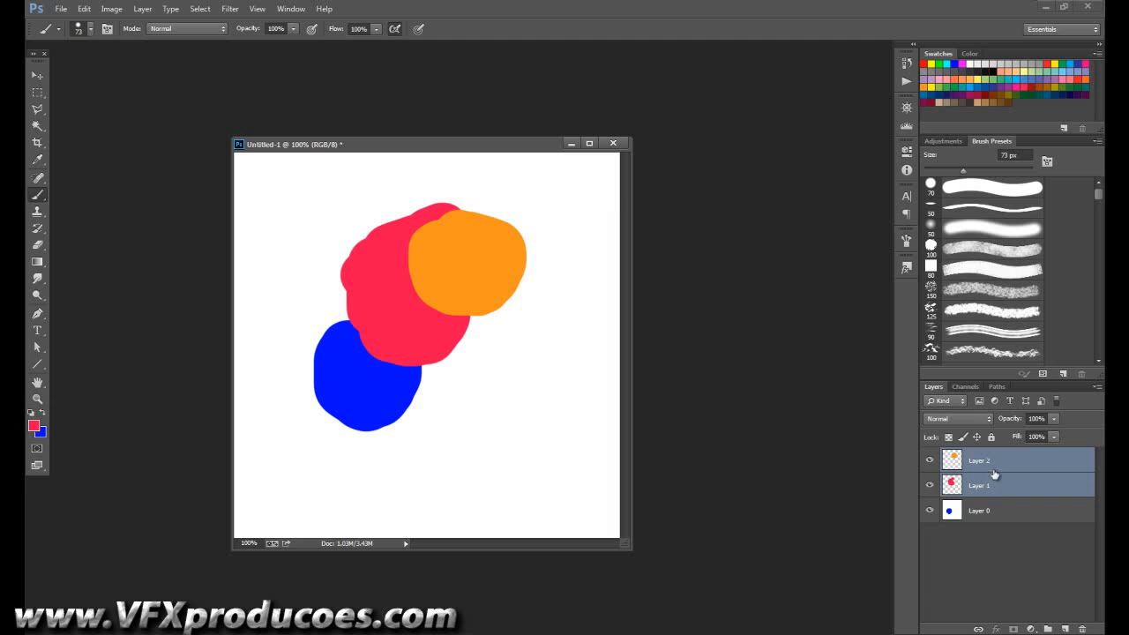
click(1096, 387)
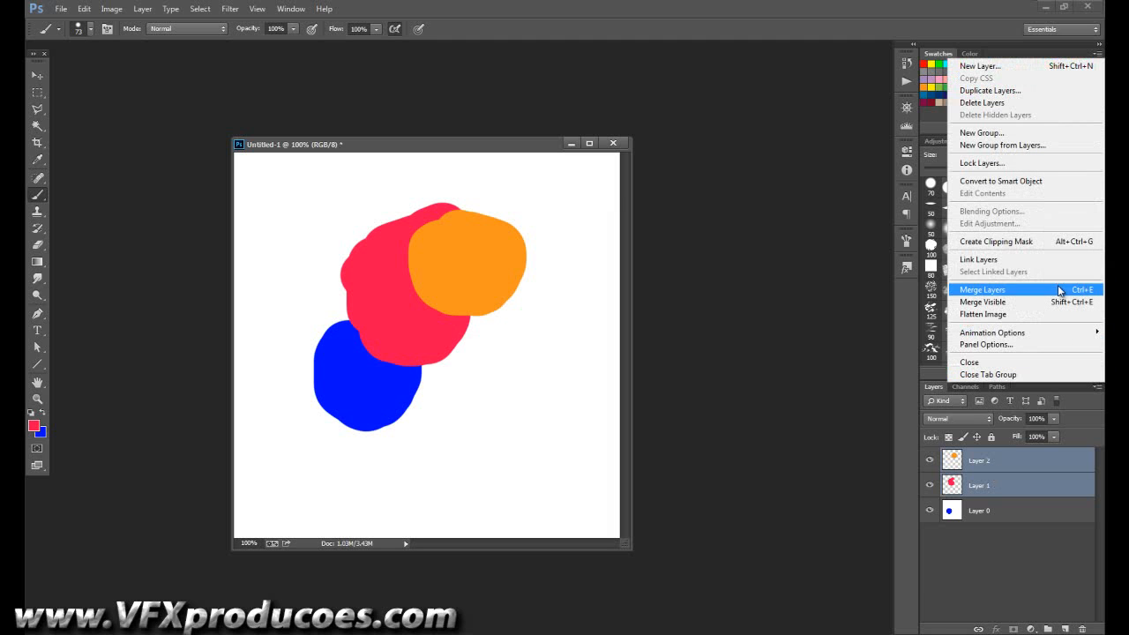
click(1010, 291)
click(930, 460)
click(930, 460)
key(ctrl+z)
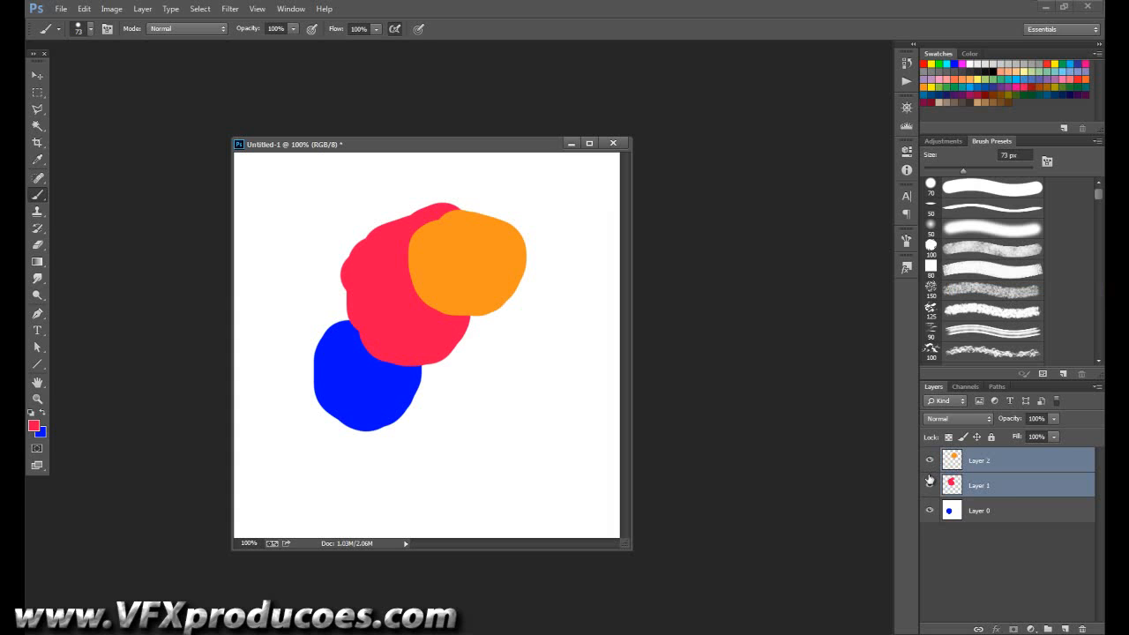
click(1004, 550)
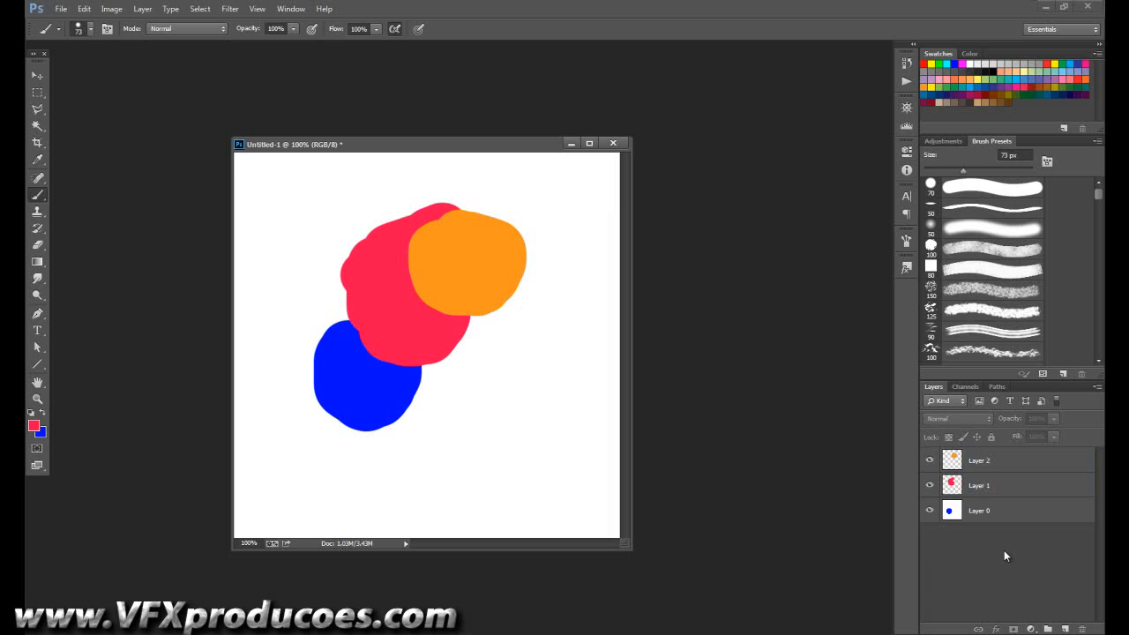
Merge Layer 1 down into Layer 0.
click(1006, 485)
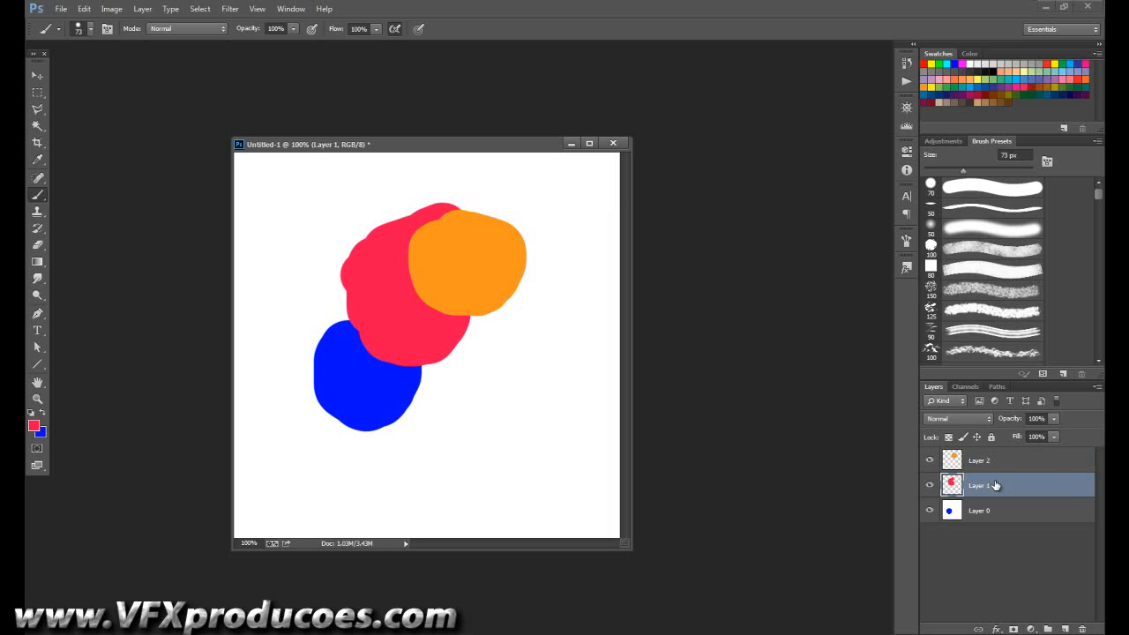
click(1097, 388)
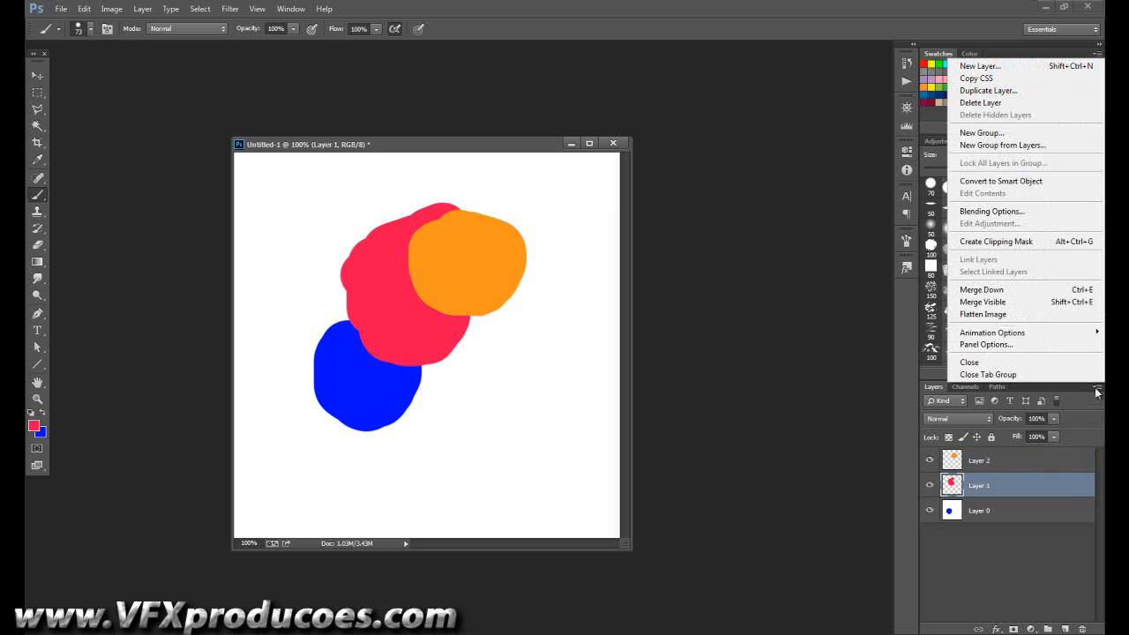
click(1020, 290)
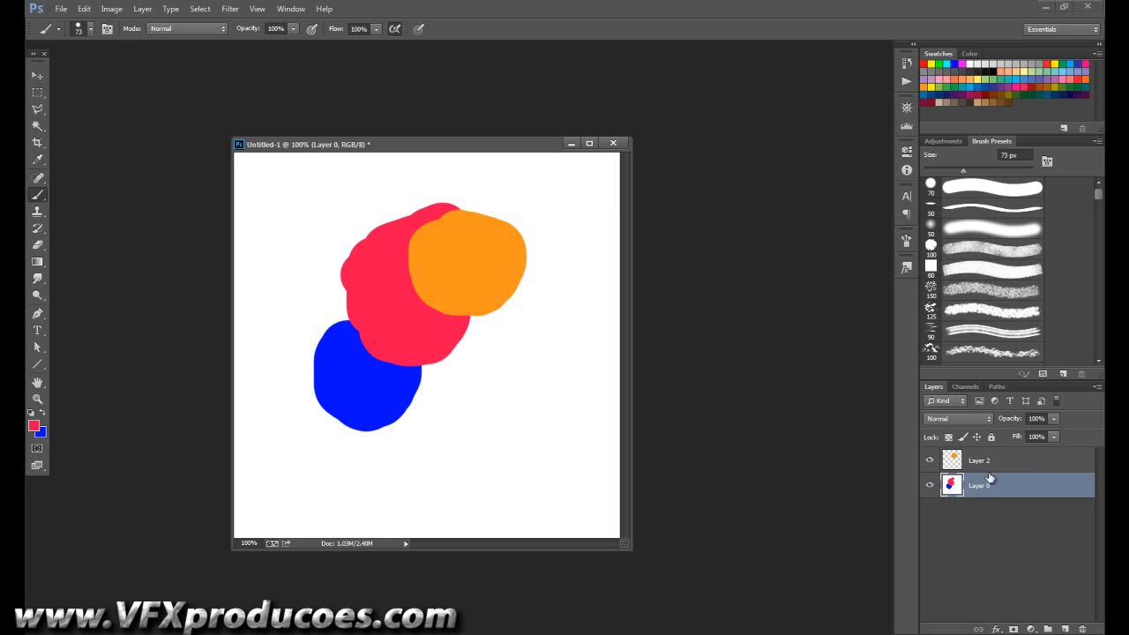
Flatten the image, and undo both the flattening and the preceding merge down.
click(1096, 388)
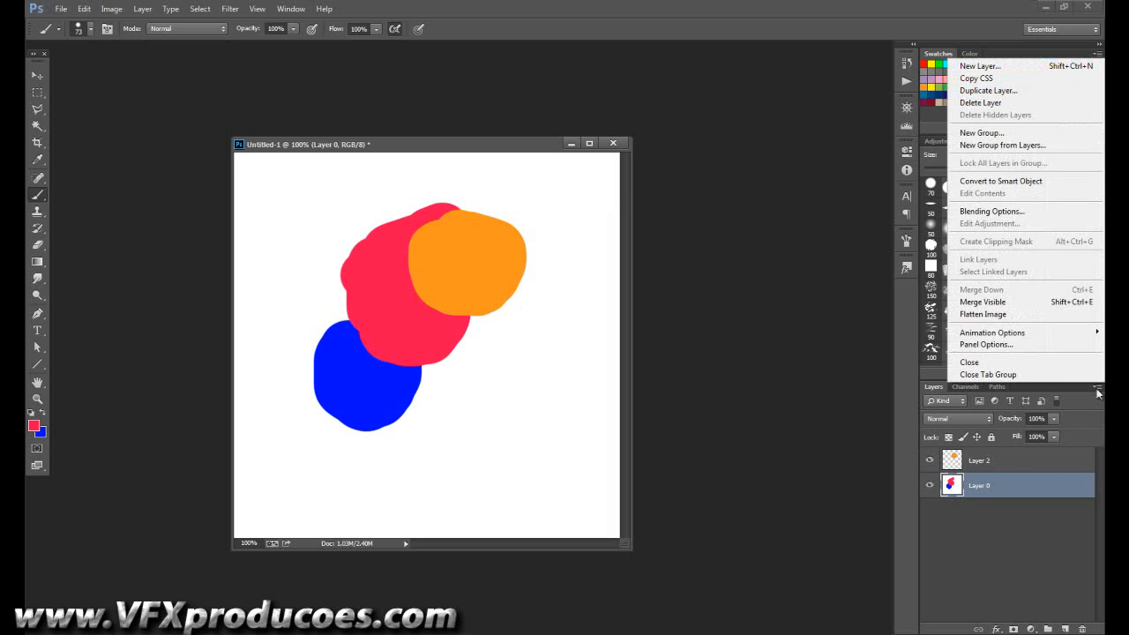
click(1030, 316)
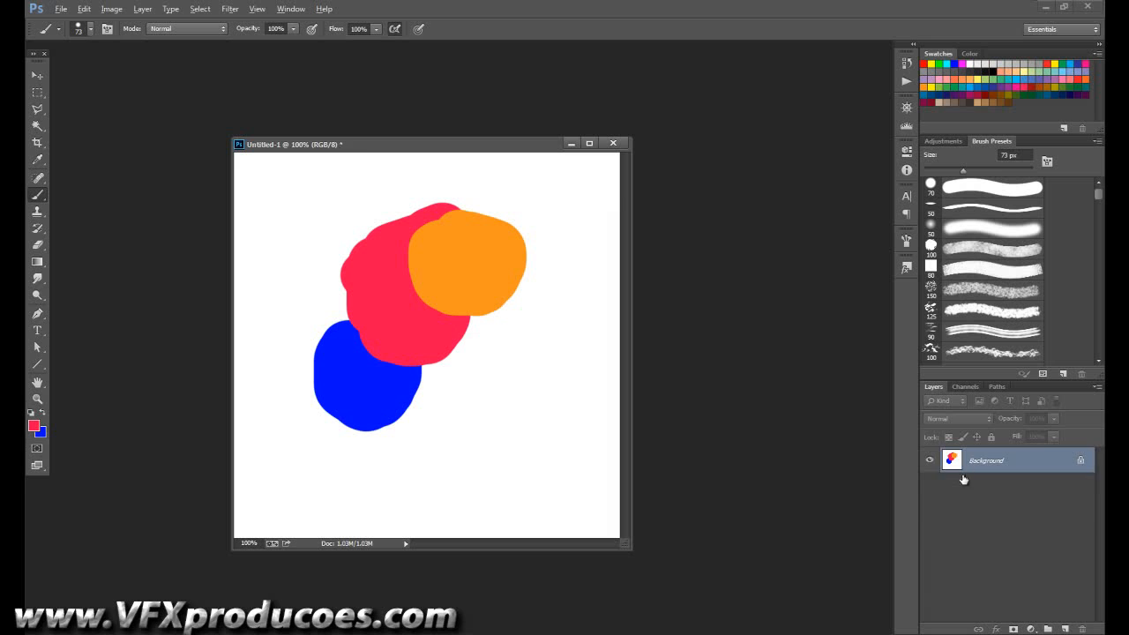
key(ctrl+alt+z)
key(ctrl+alt+z)
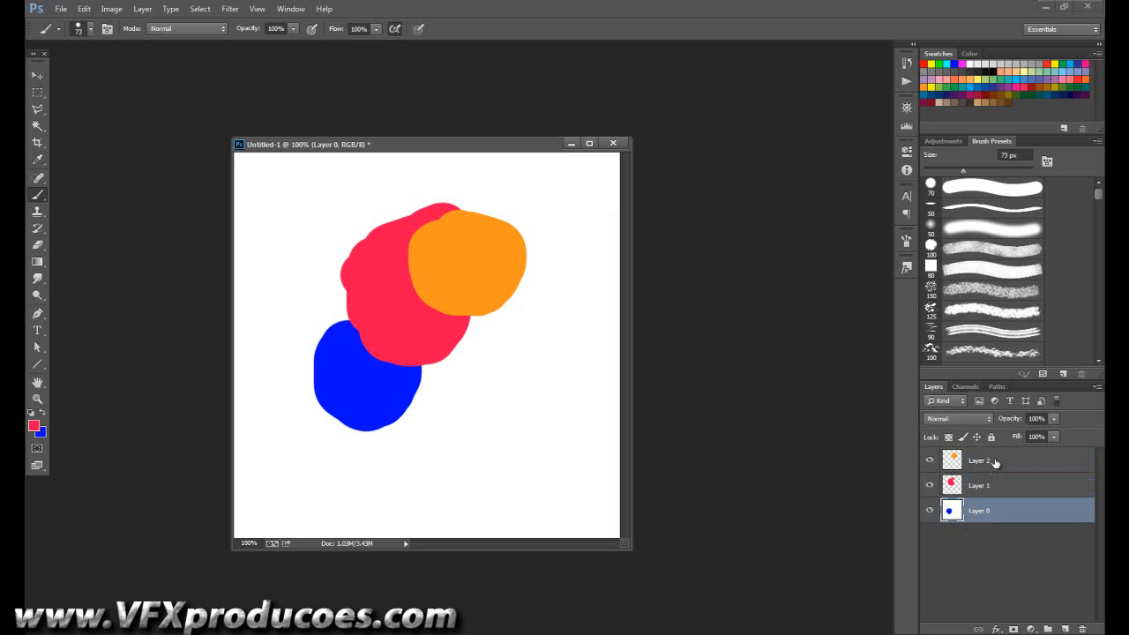
Create a layer group above Layer 2 and move Layer 2 and Layer 1 into it.
click(995, 461)
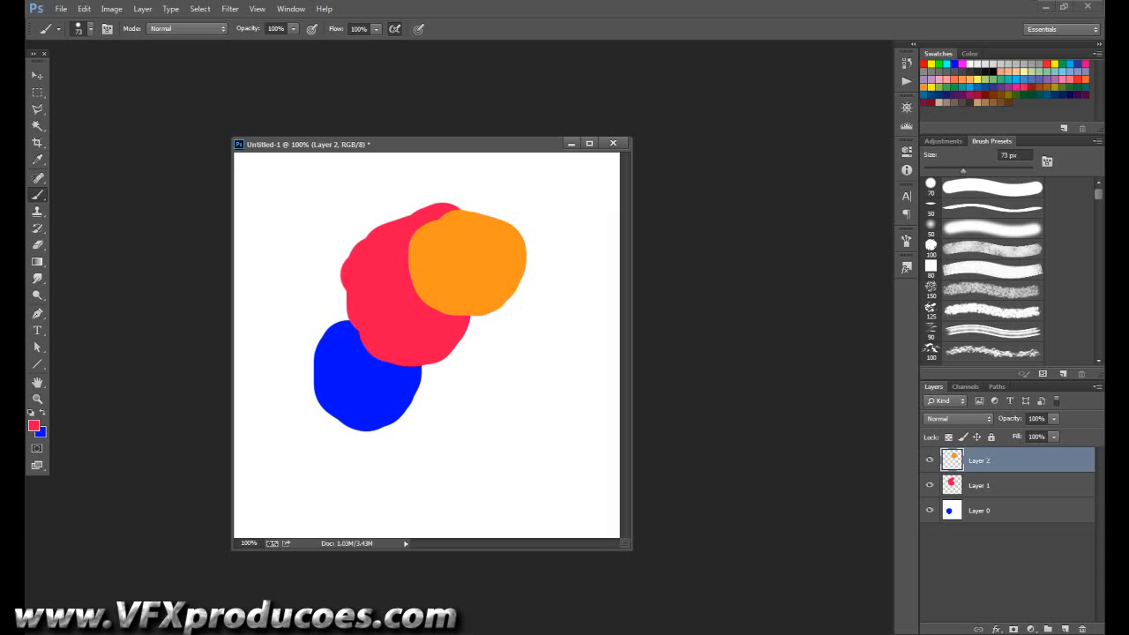
click(1046, 628)
drag(978, 480, 988, 462)
drag(991, 505, 991, 482)
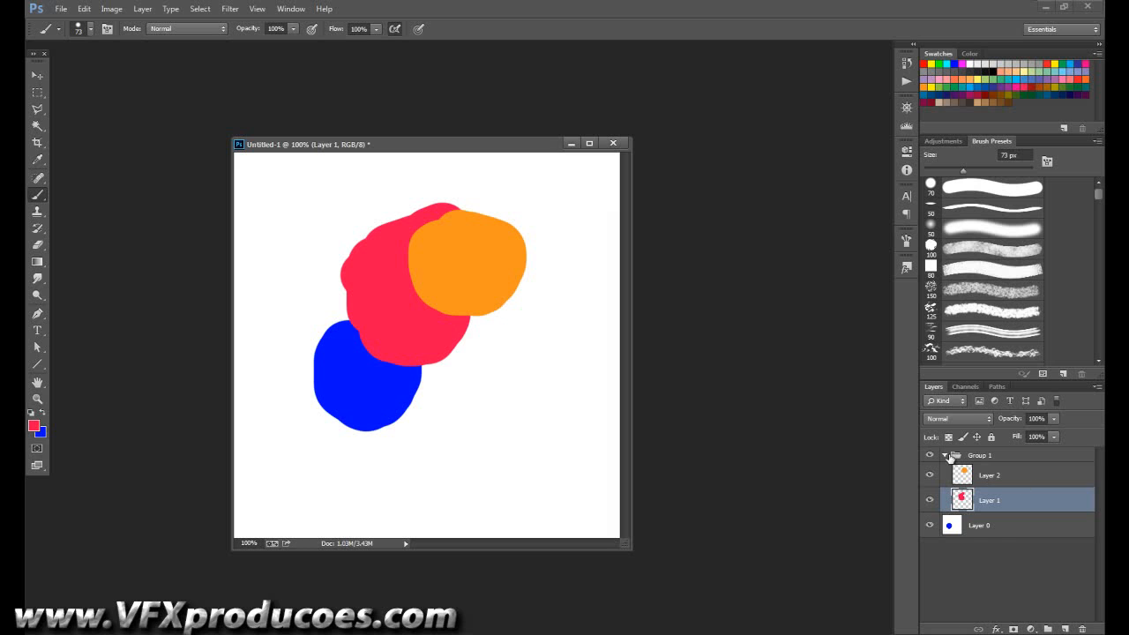
Rename Layer 2 inside the group to CAMADA.
double_click(989, 476)
text(CAMADA)
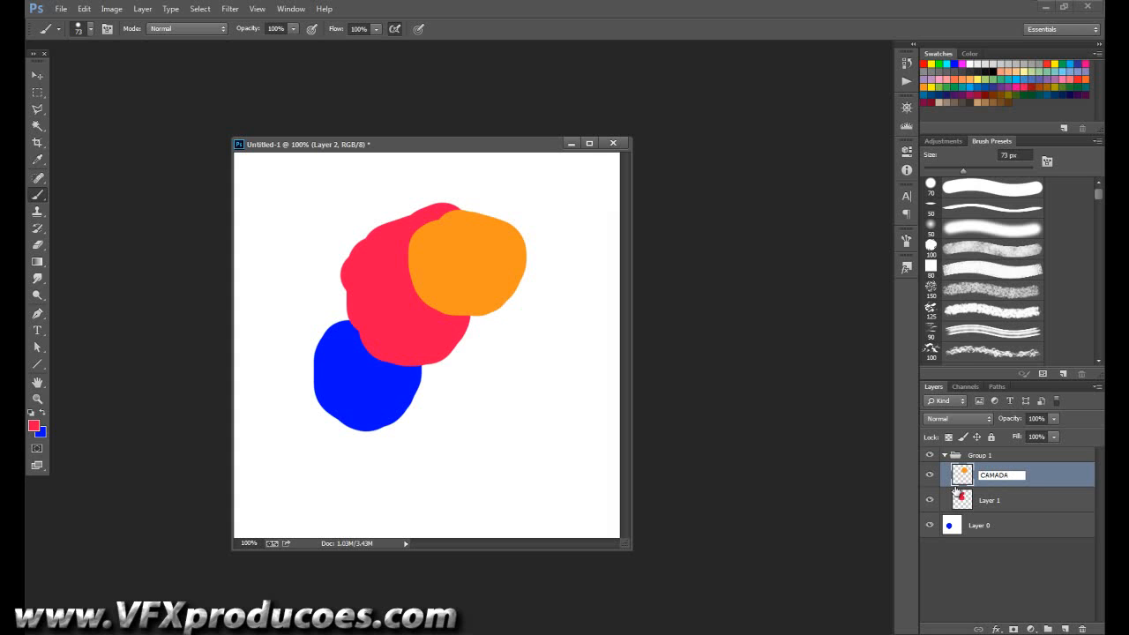
key(Return)
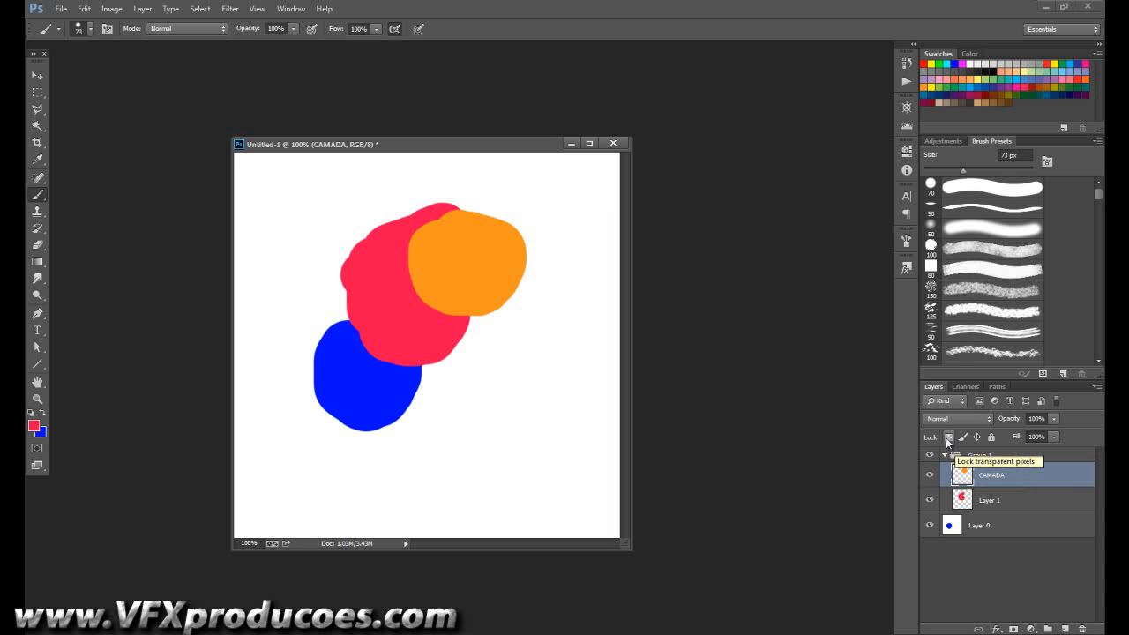
Lock the CAMADA layer's transparent pixels and paint red spots along the orange blob's right edge.
click(948, 440)
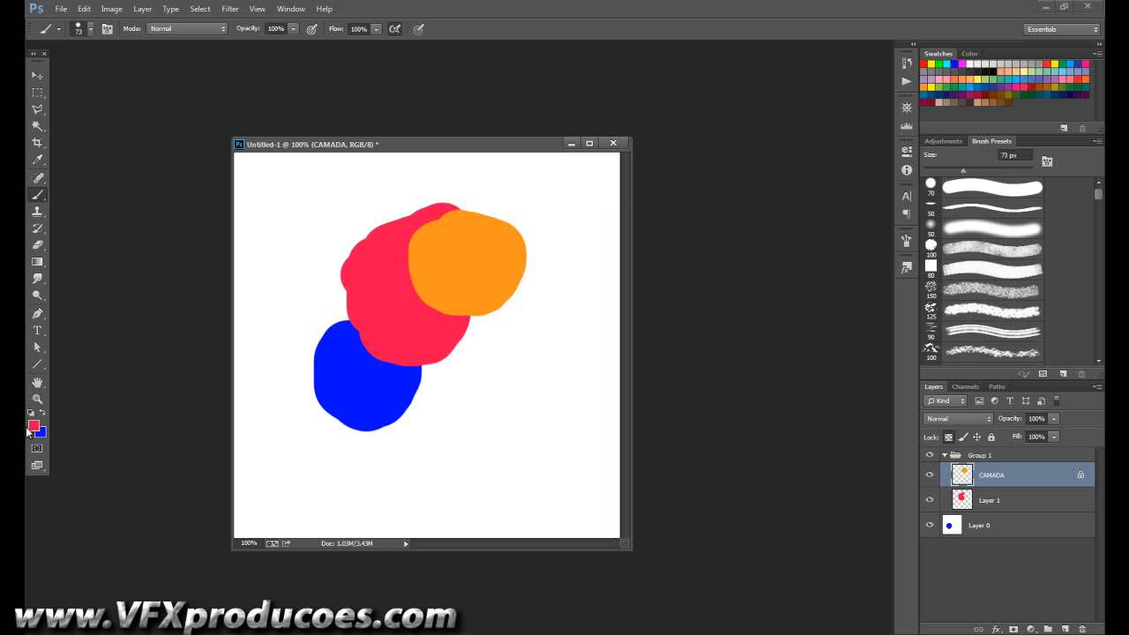
mouse_move(505, 212)
mouse_down()
mouse_move(511, 202)
mouse_move(524, 255)
mouse_move(545, 258)
mouse_move(511, 312)
mouse_move(519, 317)
mouse_up()
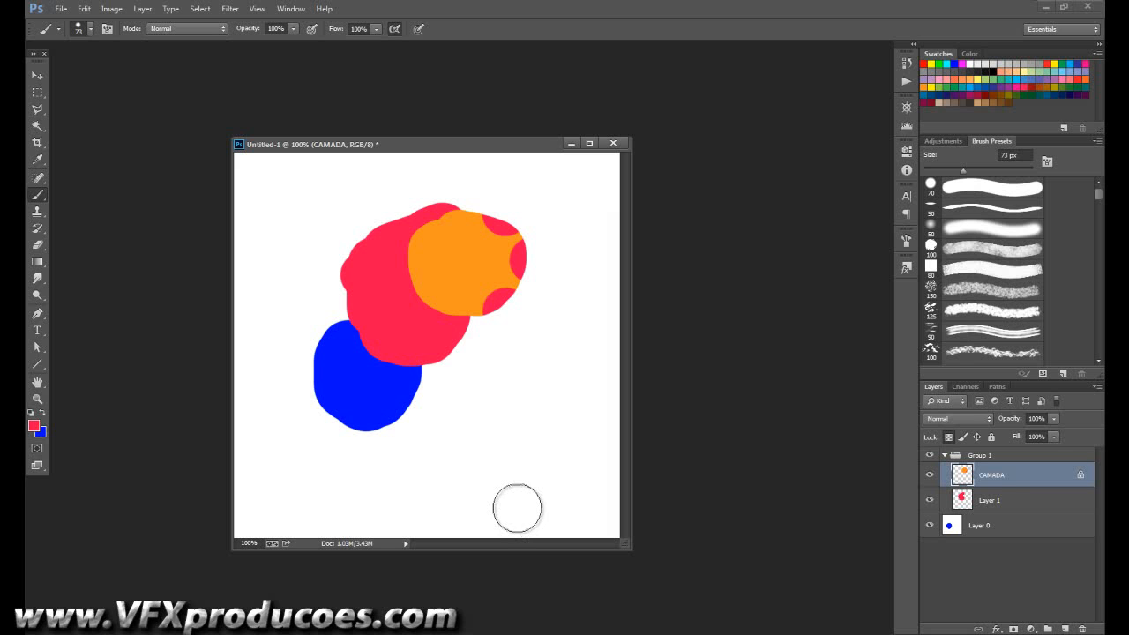
Lock the CAMADA layer completely.
click(991, 437)
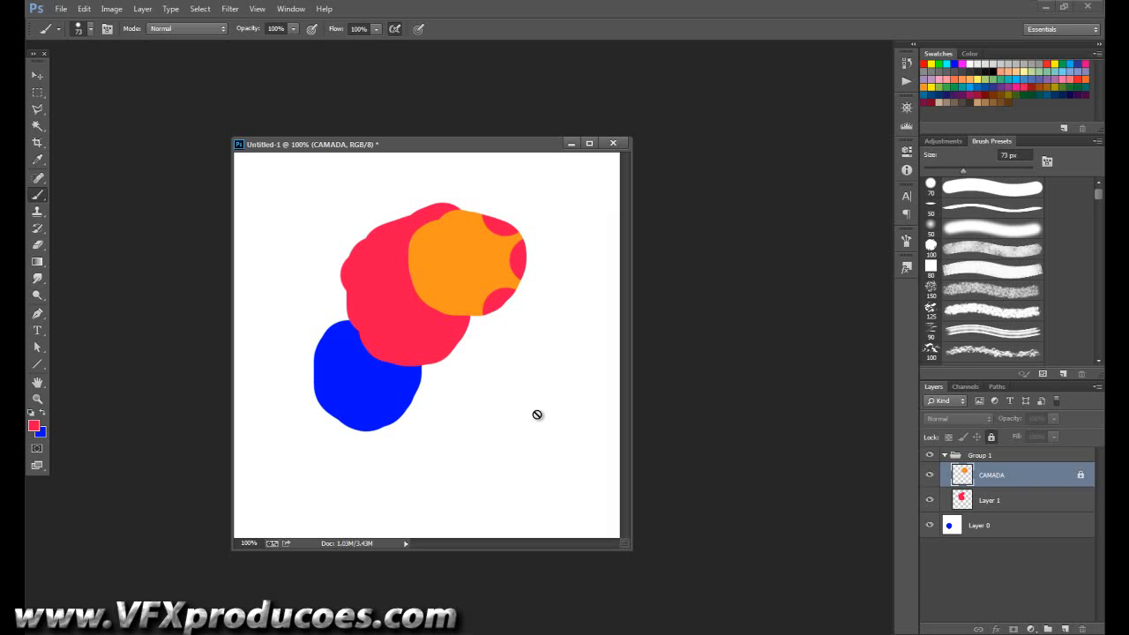
Remove the full lock from the CAMADA layer, keeping its transparent pixels locked, and hide Layer 1.
click(992, 437)
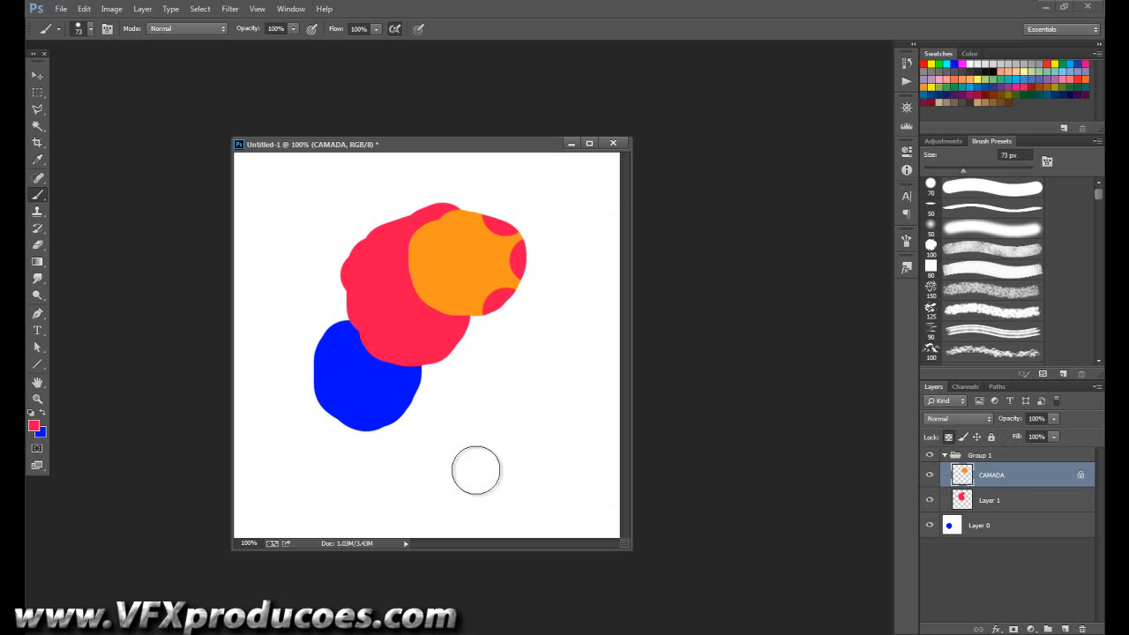
click(930, 501)
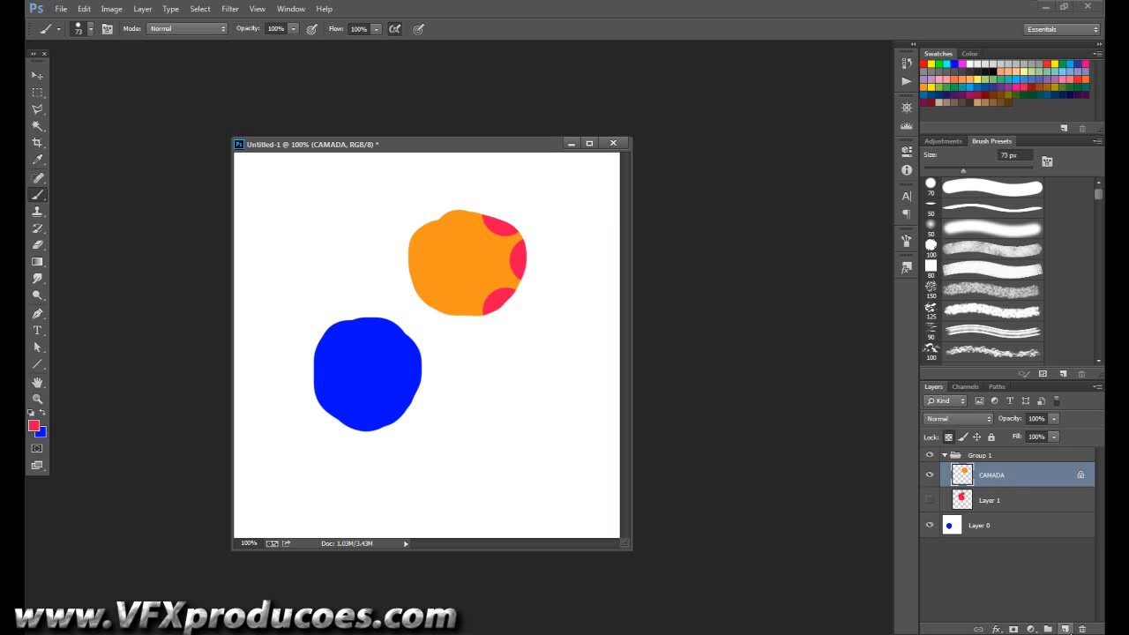
Add a new layer above CAMADA as a clipping mask on it, and reduce the brush size to 40 px.
click(1065, 629)
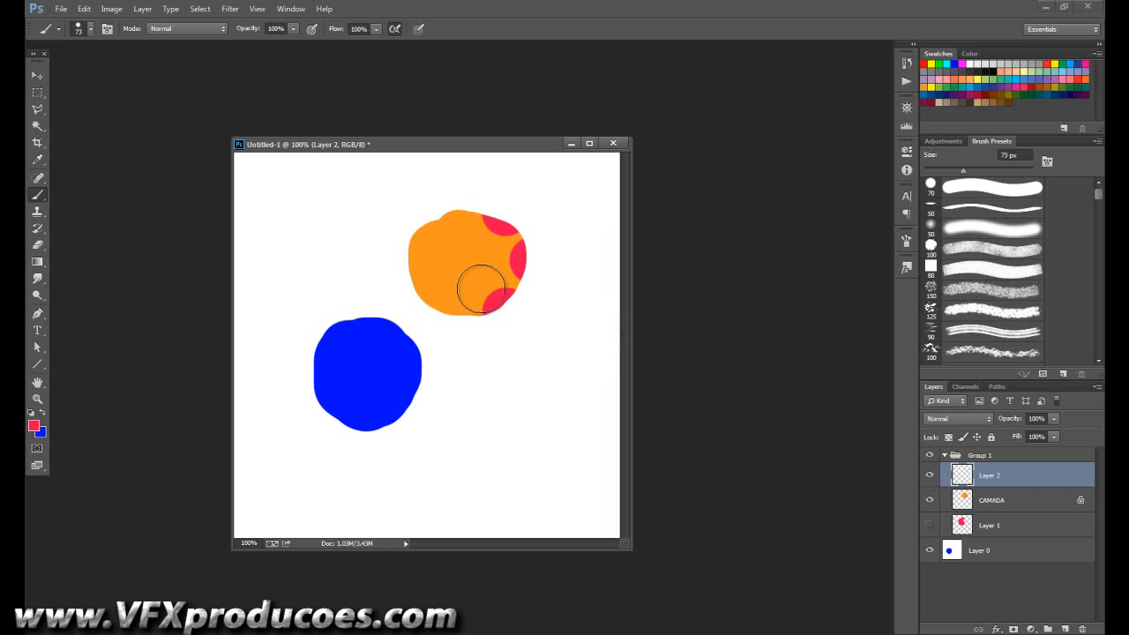
key(bracketleft)
key(bracketleft)
key(bracketleft)
key(bracketleft)
alt+click(1028, 483)
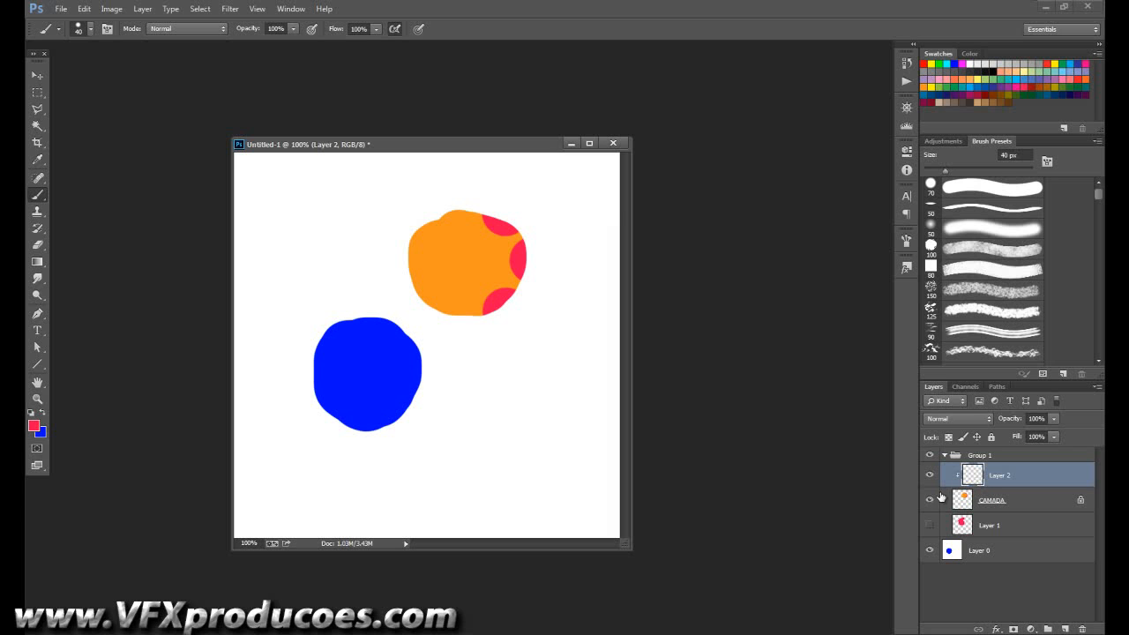
Swap the foreground colour to blue and paint strokes across the orange blob's upper edge, middle and right edge on the clipped layer.
click(43, 412)
mouse_move(476, 197)
mouse_down()
mouse_move(405, 222)
mouse_move(508, 199)
mouse_move(389, 236)
mouse_move(388, 271)
mouse_up()
mouse_move(505, 269)
mouse_down()
mouse_move(549, 256)
mouse_move(390, 267)
mouse_up()
drag(519, 242, 522, 211)
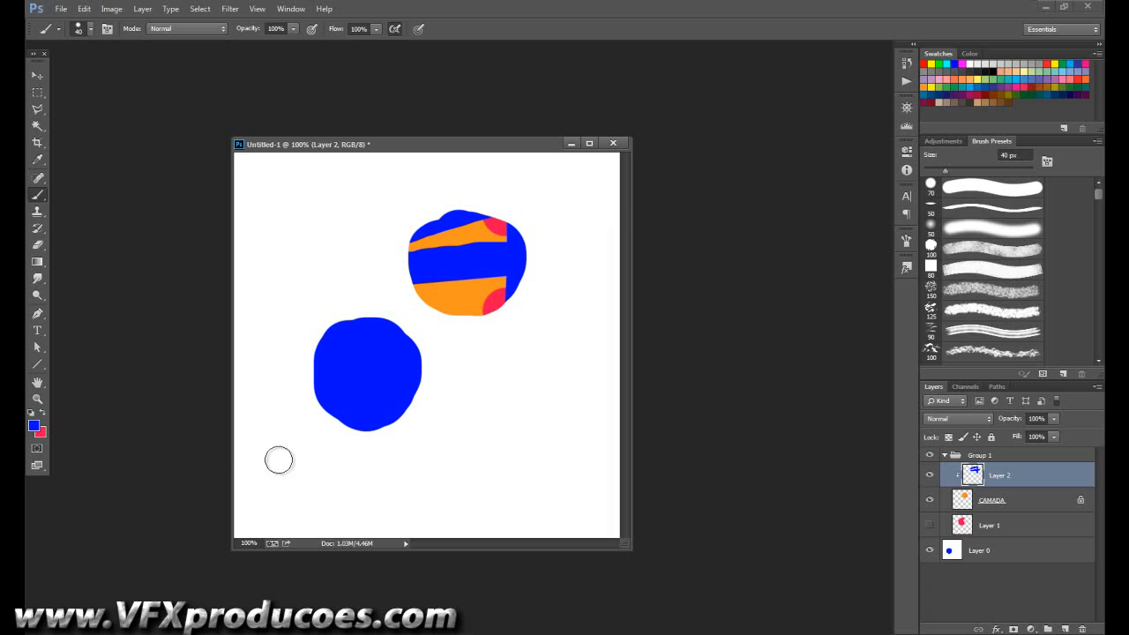
Add a second layer clipped to CAMADA and paint red strokes over the blob's lower-right and upper-left parts.
click(42, 414)
click(1066, 627)
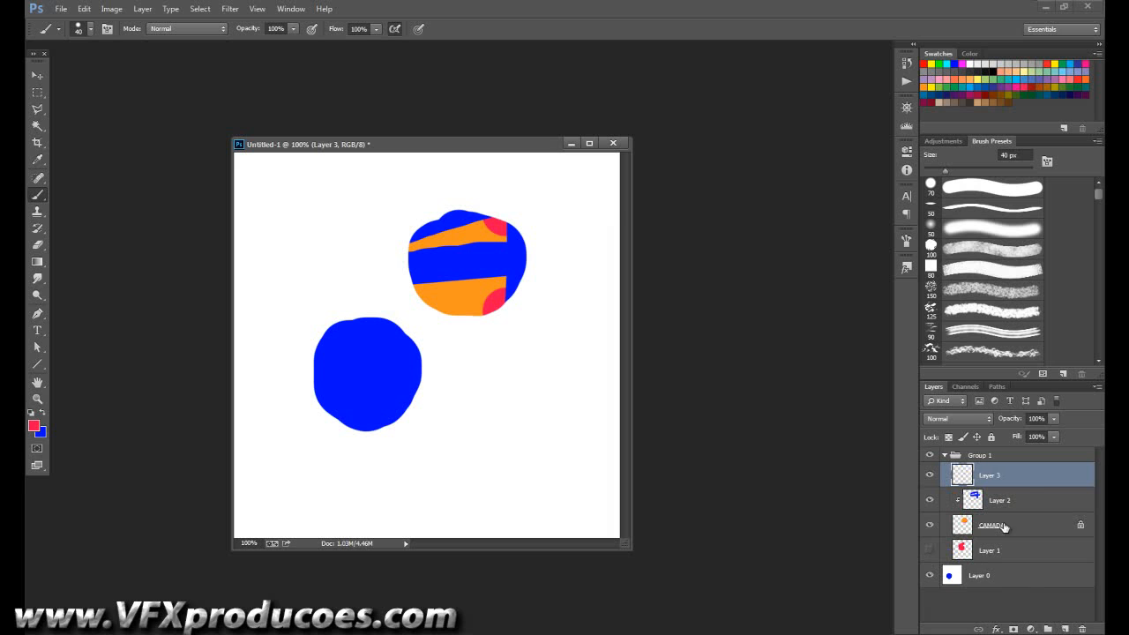
alt+click(1037, 484)
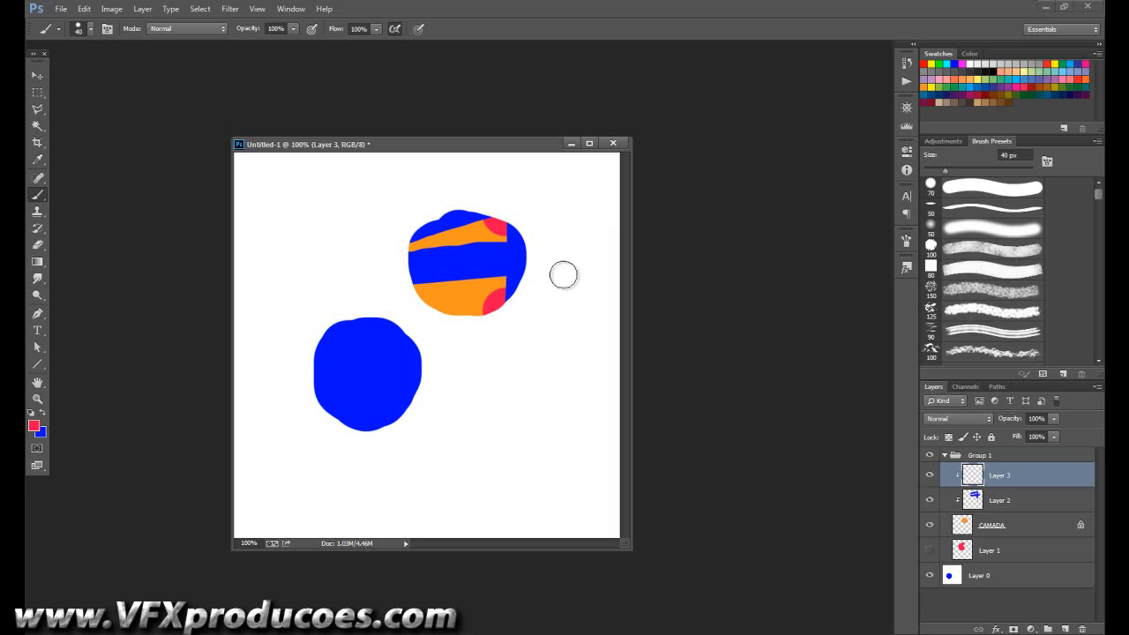
mouse_move(527, 265)
mouse_down()
mouse_move(510, 290)
mouse_move(454, 311)
mouse_up()
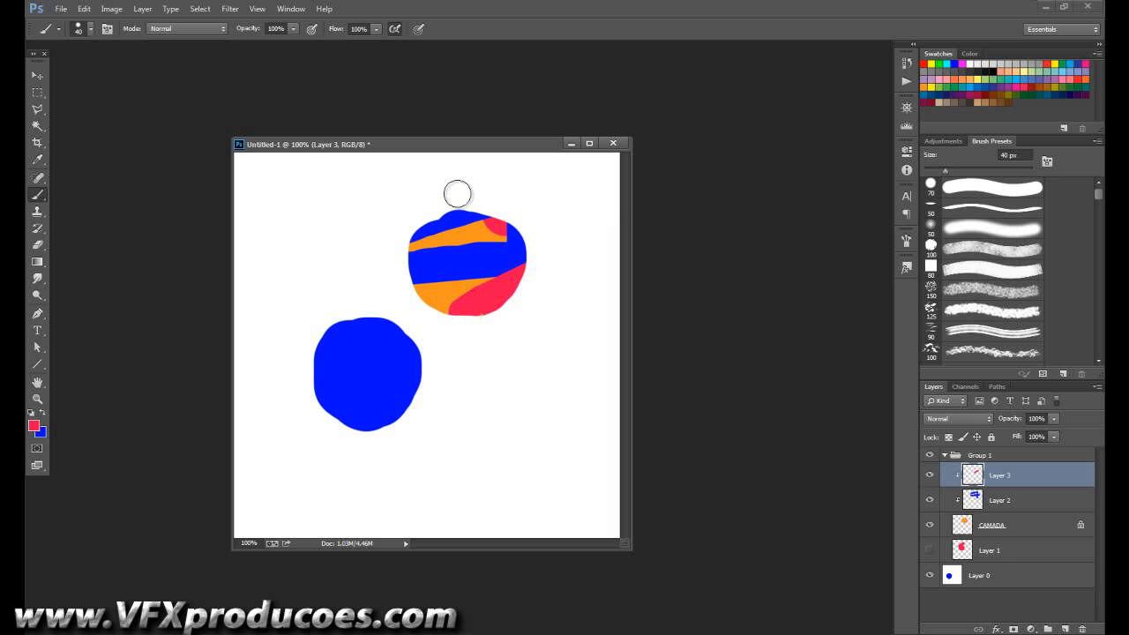
mouse_move(414, 237)
mouse_down()
mouse_move(458, 219)
mouse_move(411, 243)
mouse_up()
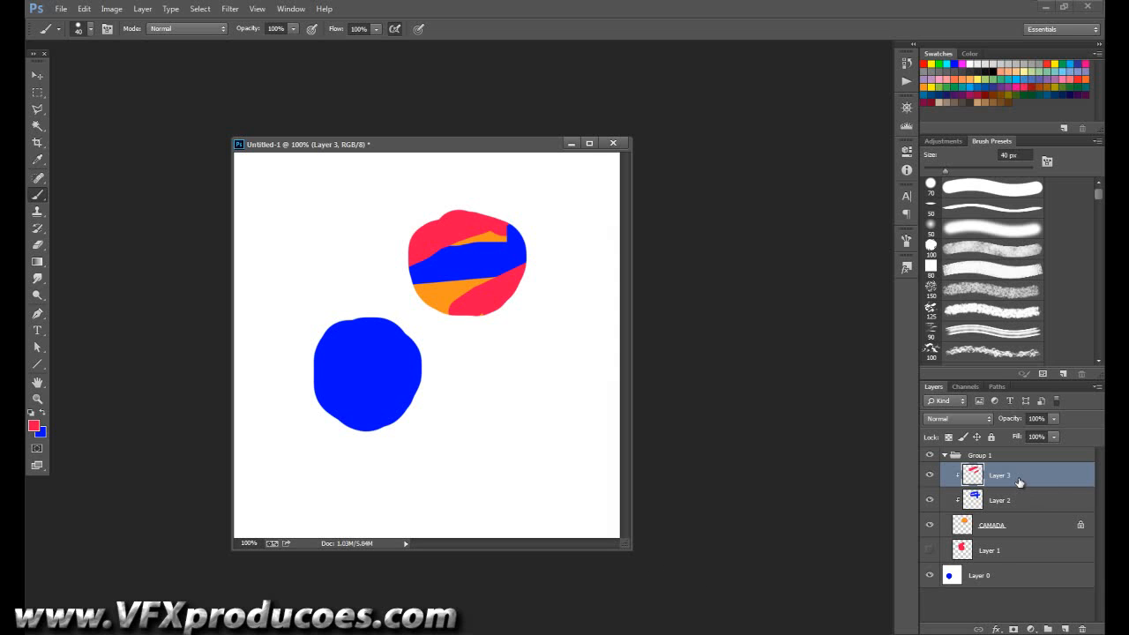
Duplicate Layer 3 and delete the copy.
drag(1022, 478, 1066, 628)
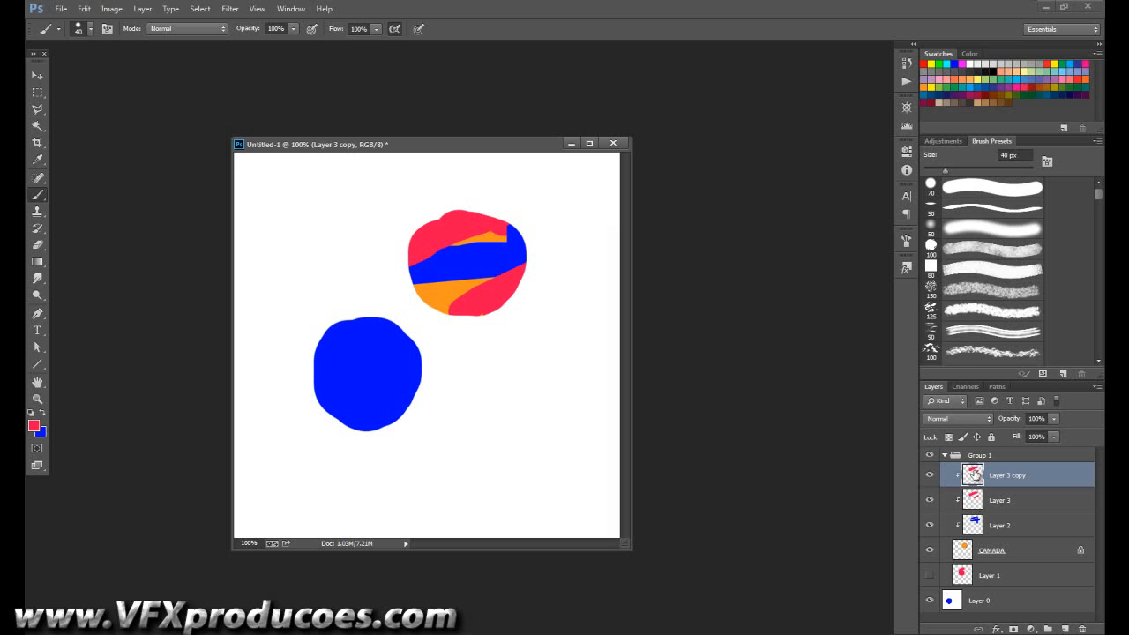
drag(974, 476, 1083, 629)
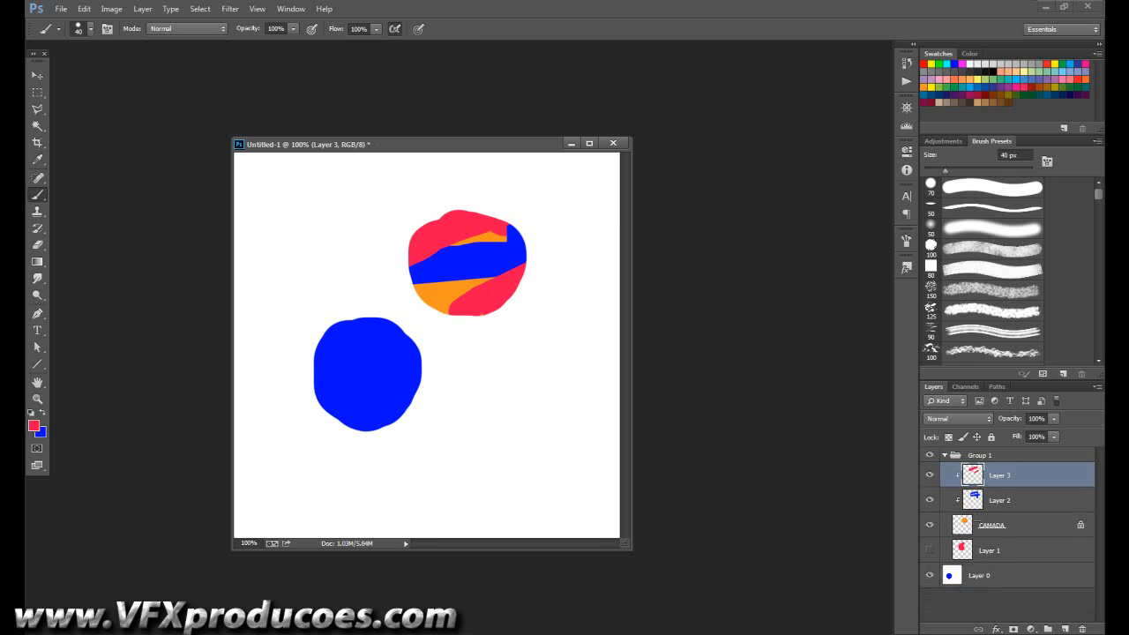